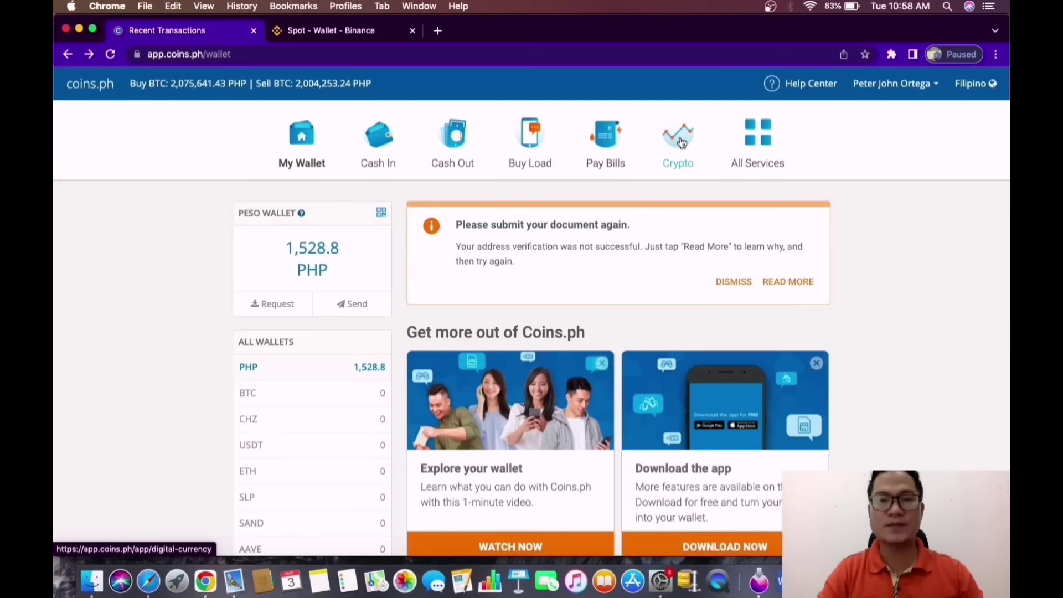
# Open the coins.ph Crypto prices page, showing BTC at PHP 2,039,947.33
pyautogui.click(682, 144)
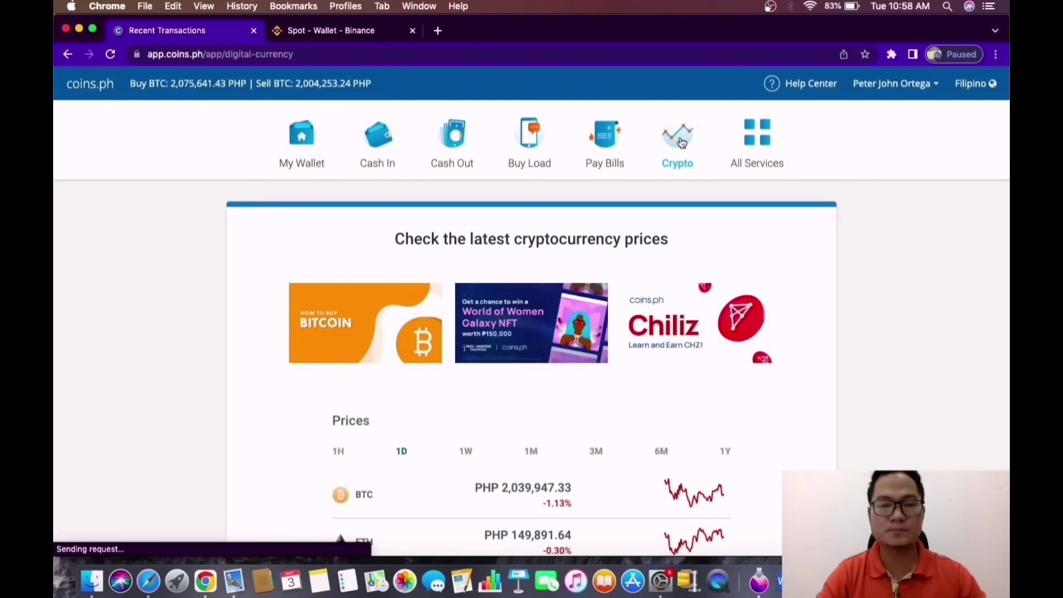
# Open the Ripple (XRP) price details showing 1 XRP at PHP 32.85
pyautogui.scroll(-5, 600, 253)
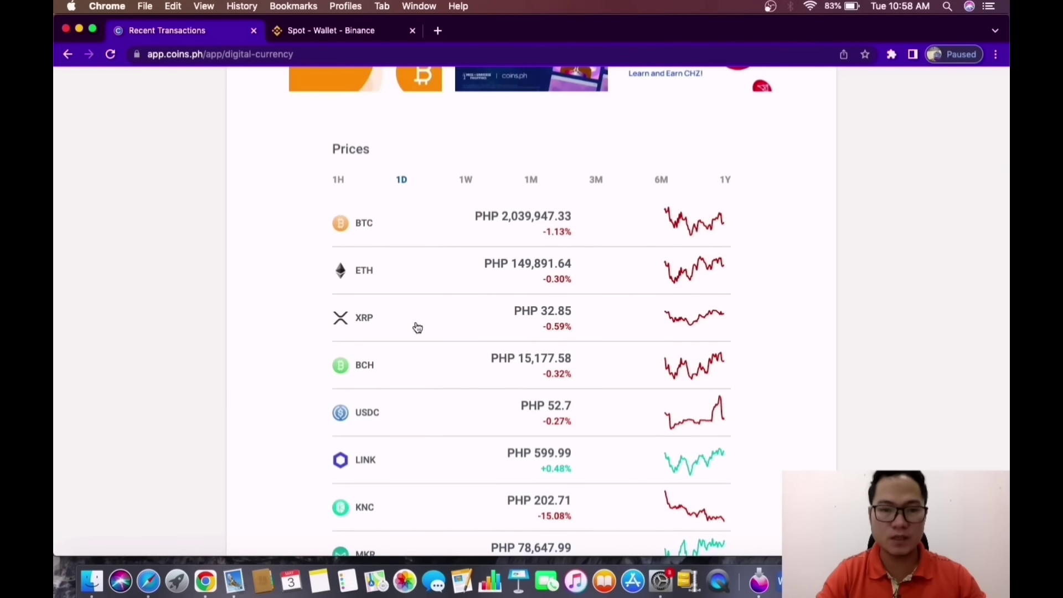
pyautogui.click(417, 326)
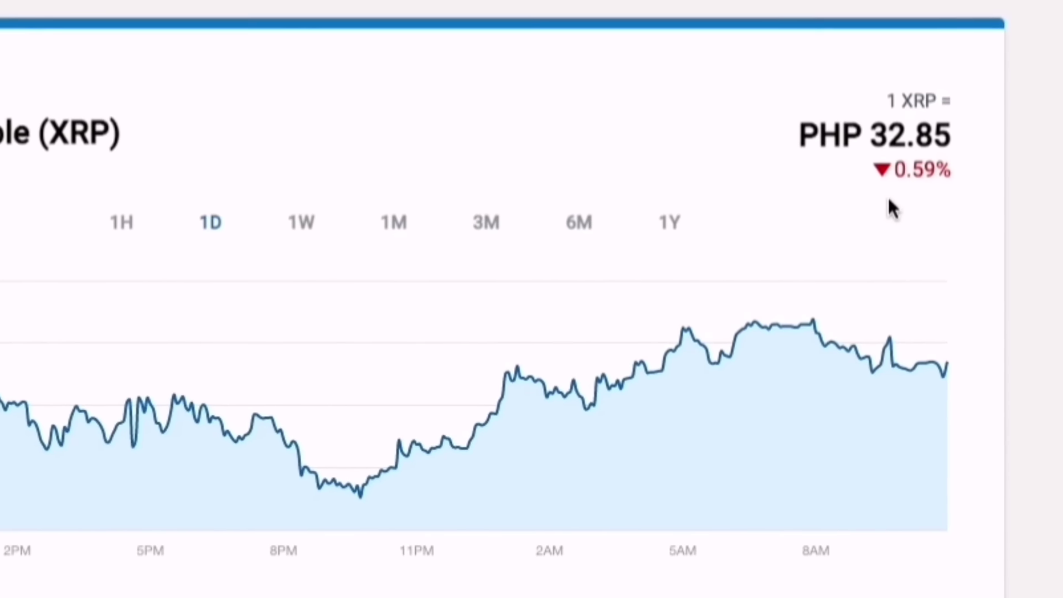
pyautogui.moveTo(728, 439)
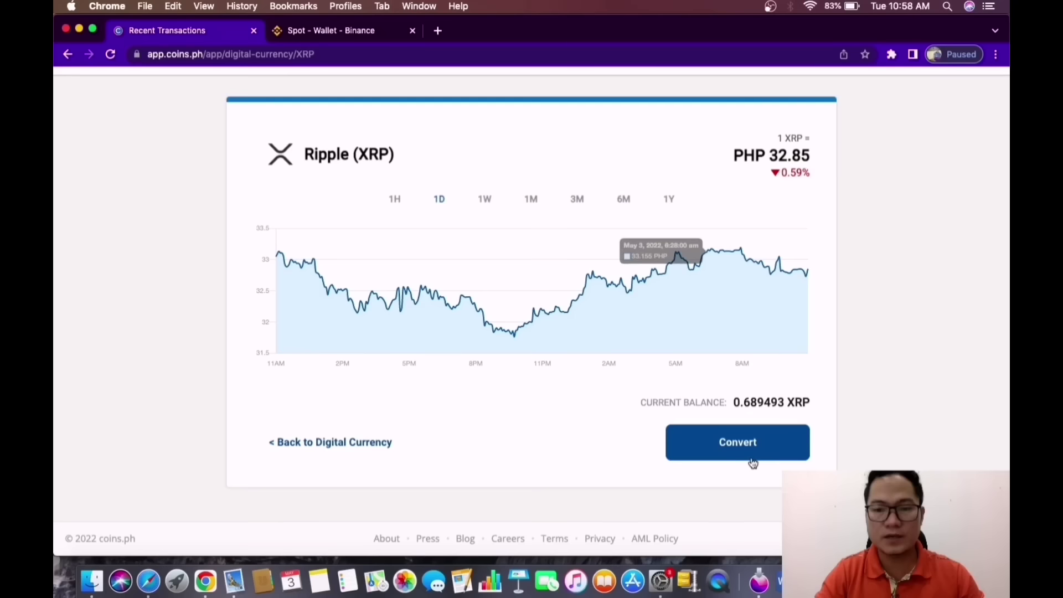
# Convert 1000 PHP to XRP, receiving 29.841838 XRP, and return to the wallet
pyautogui.click(756, 446)
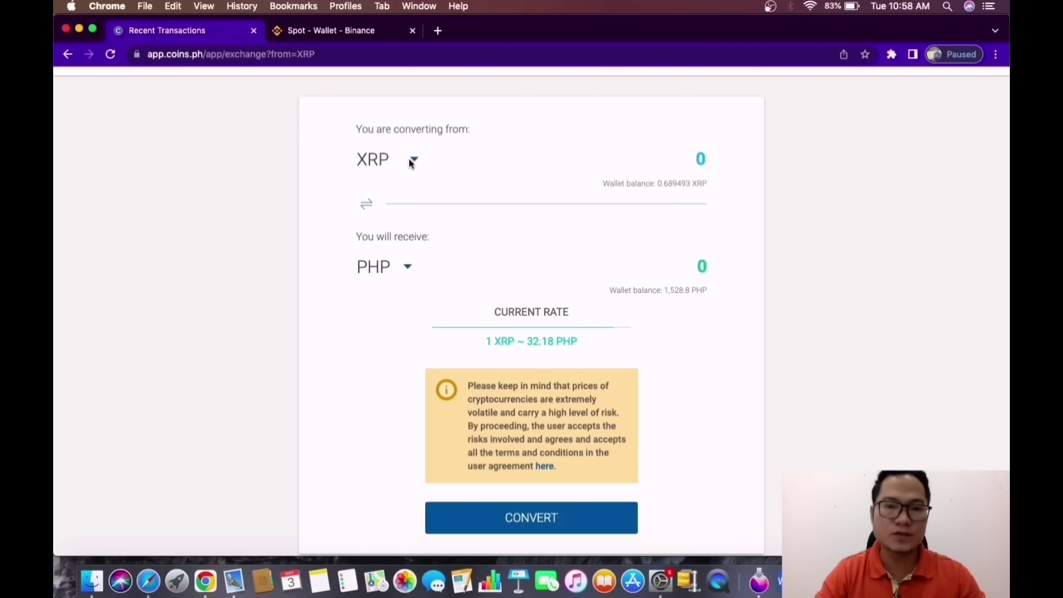
pyautogui.click(366, 208)
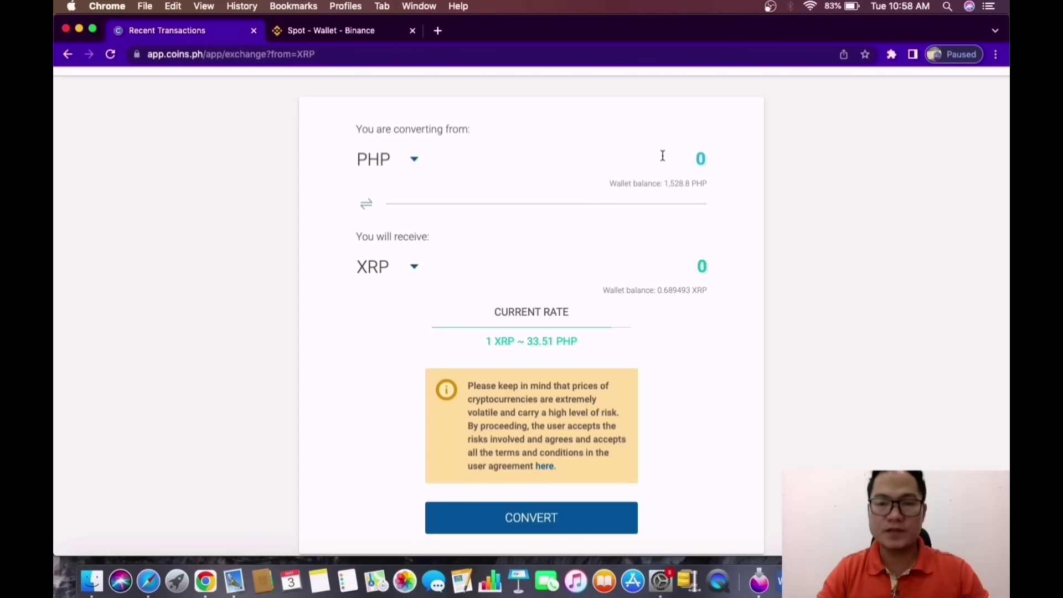
pyautogui.moveTo(662, 156); pyautogui.dragTo(731, 166)
pyautogui.write('1000')
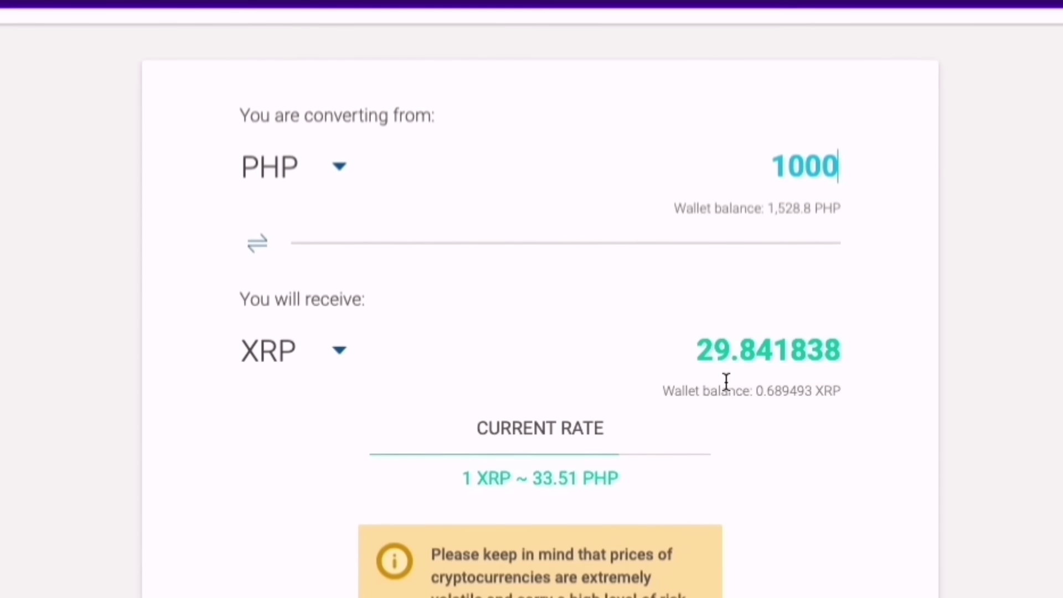
pyautogui.scroll(-1, 710, 423)
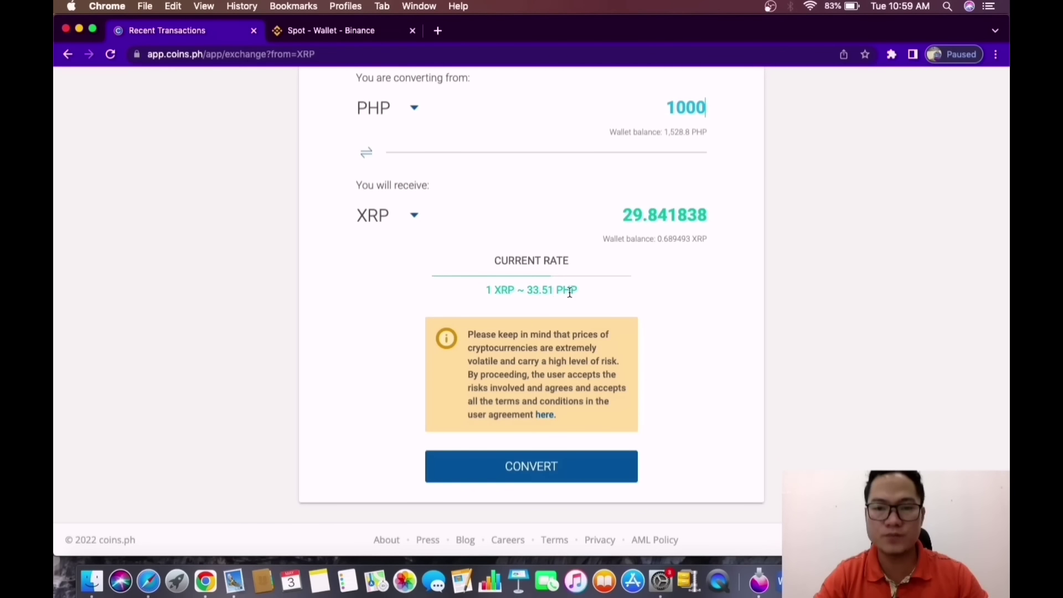
pyautogui.click(535, 470)
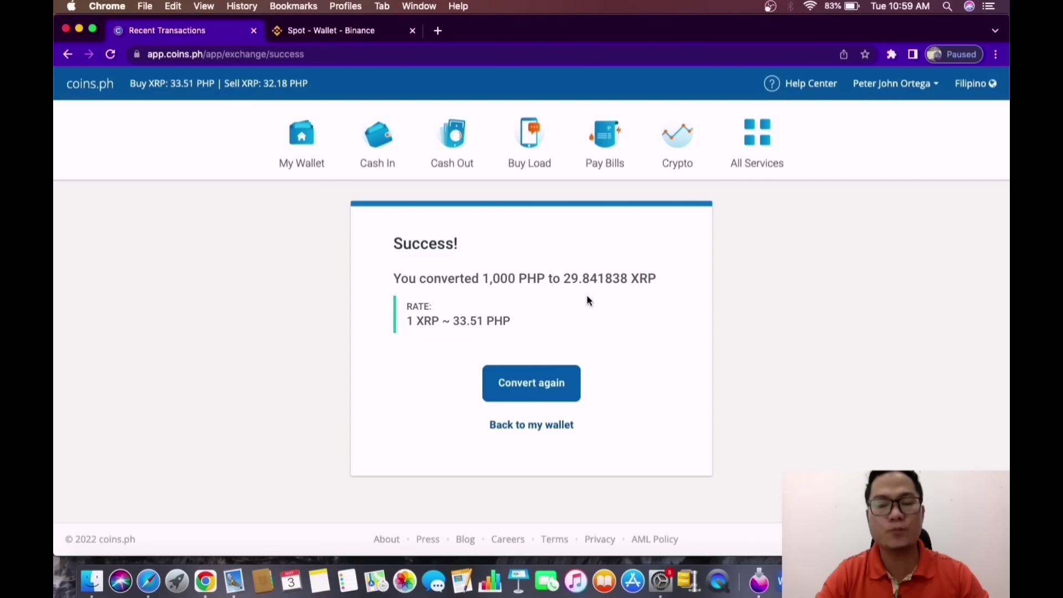
pyautogui.click(529, 430)
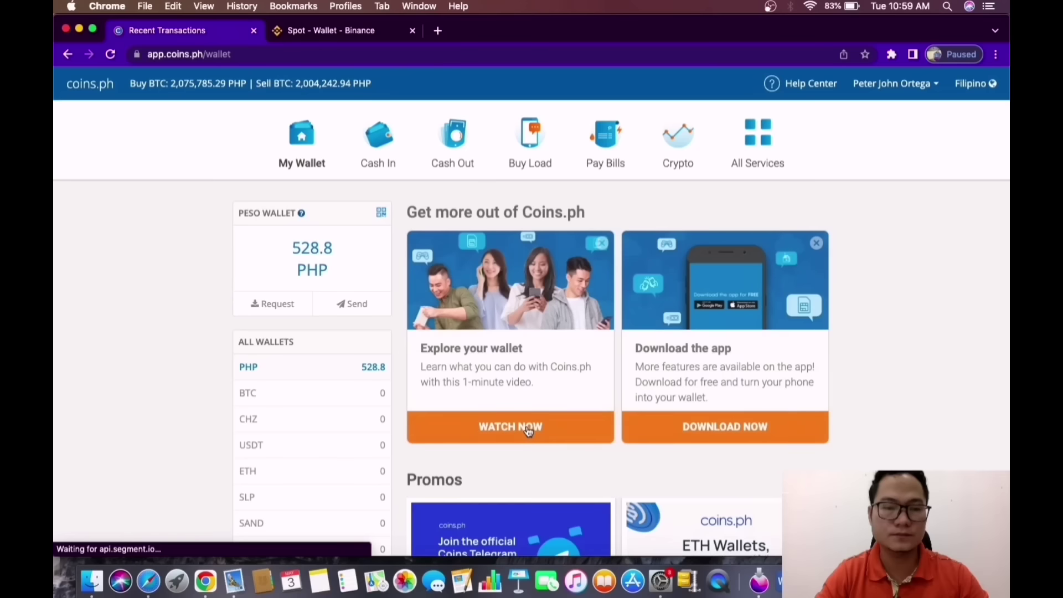
# Open the XRP wallet from All Wallets, now holding 30.531331 XRP
pyautogui.scroll(-1, 431, 448)
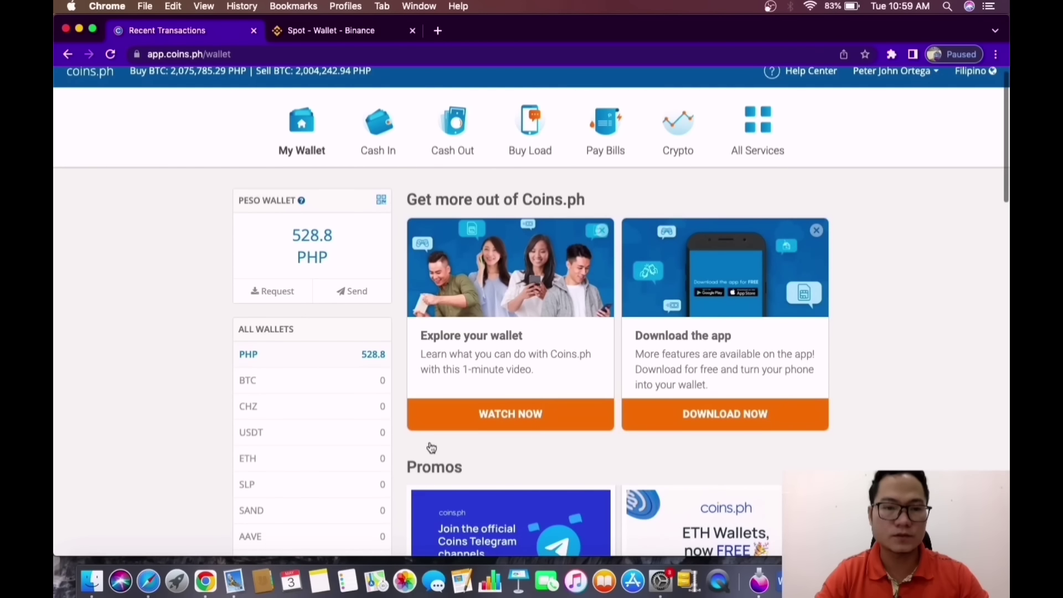
pyautogui.scroll(-8, 339, 259)
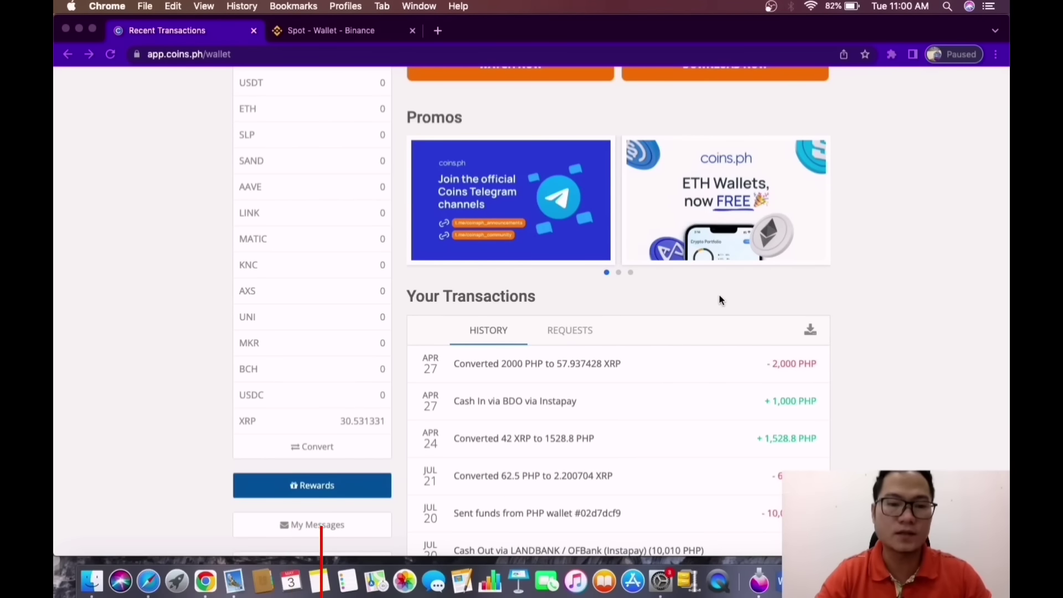
pyautogui.scroll(2, 360, 271)
pyautogui.scroll(3, 360, 267)
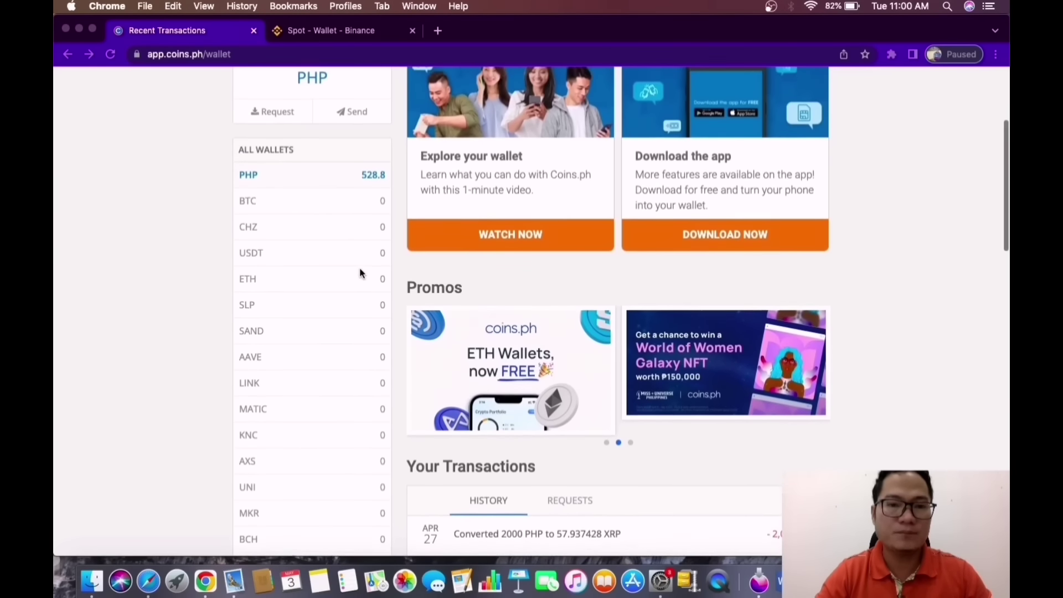
pyautogui.scroll(-7, 359, 275)
pyautogui.scroll(-5, 358, 277)
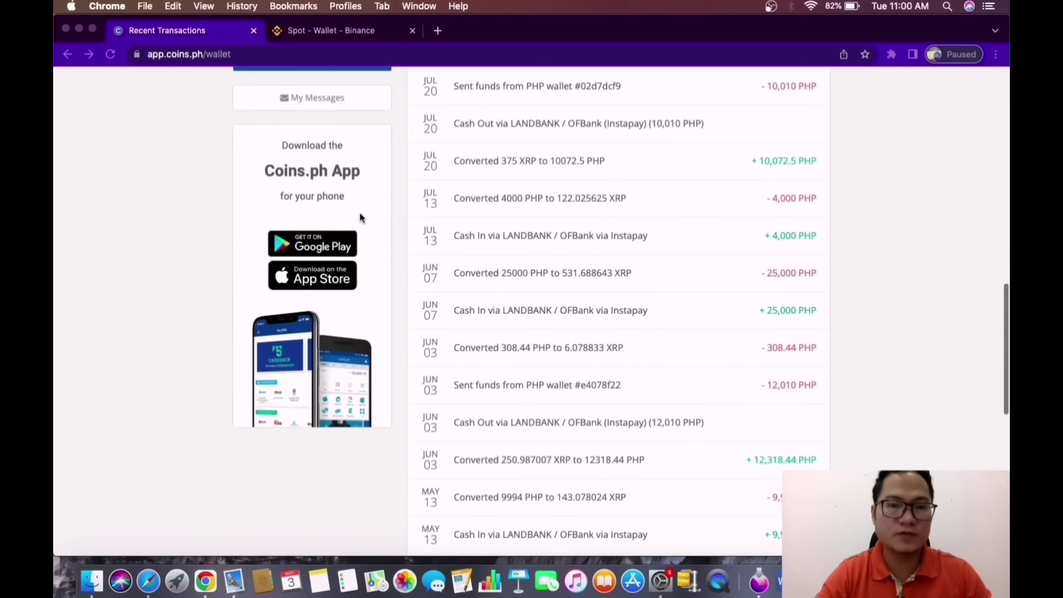
pyautogui.scroll(7, 360, 211)
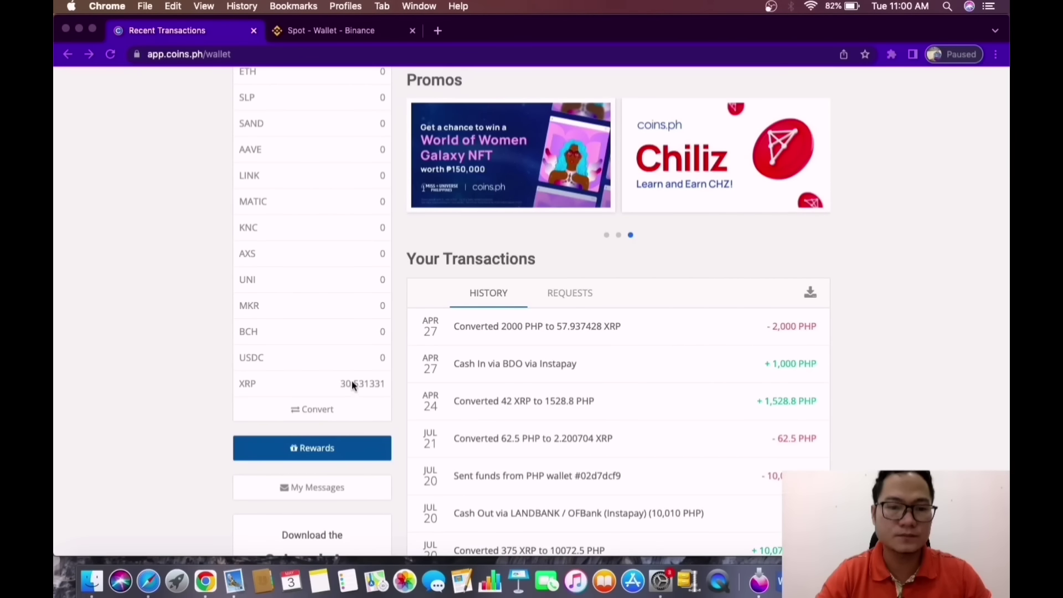
pyautogui.click(354, 383)
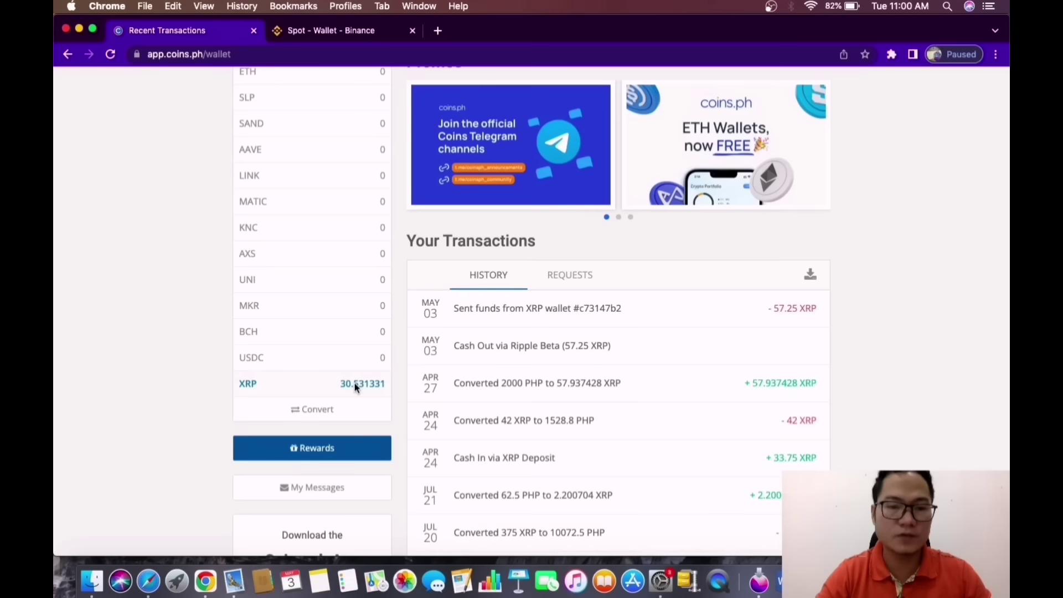
pyautogui.scroll(8, 376, 355)
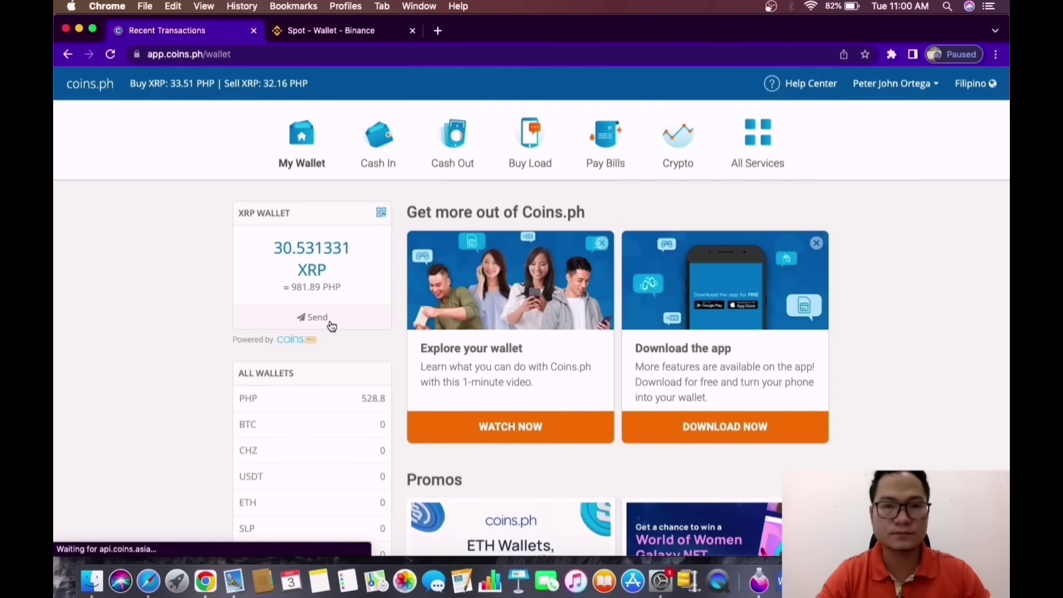
# Start a 30 XRP send from the XRP wallet, then go to the Binance spot wallet
pyautogui.click(331, 324)
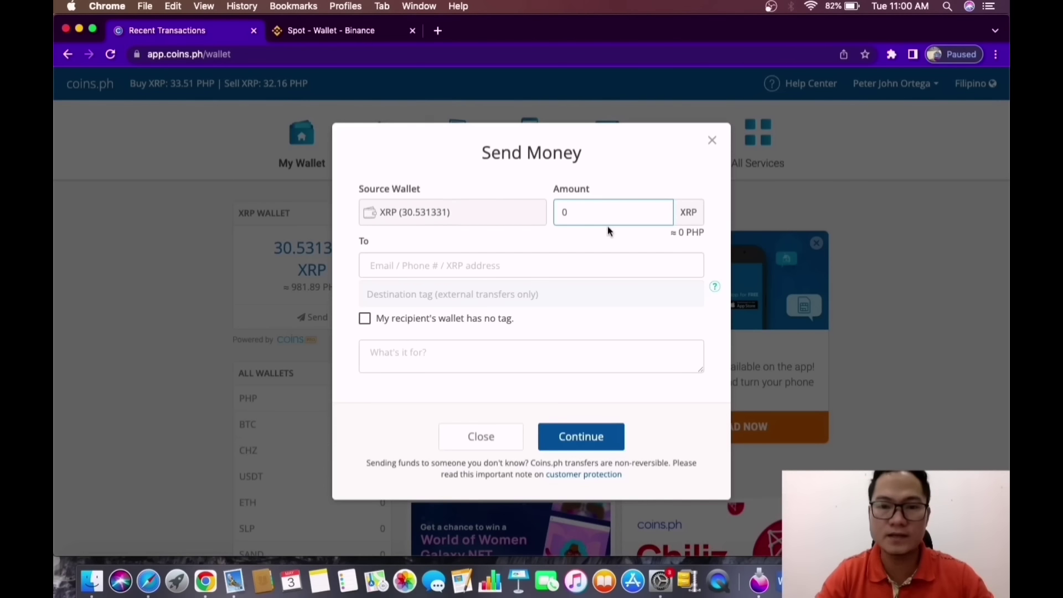
pyautogui.write('3')
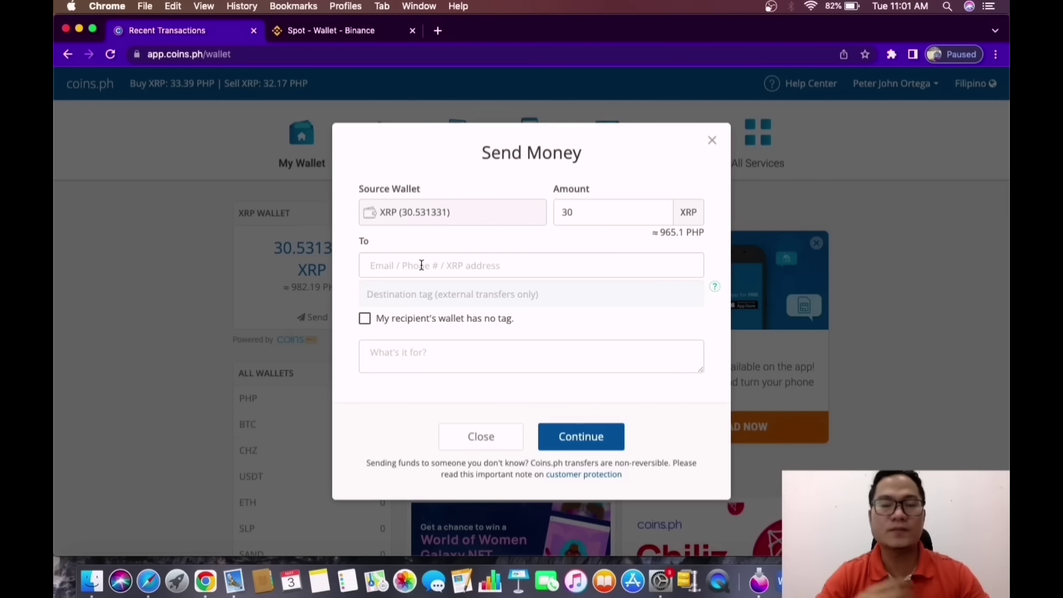
pyautogui.click(337, 32)
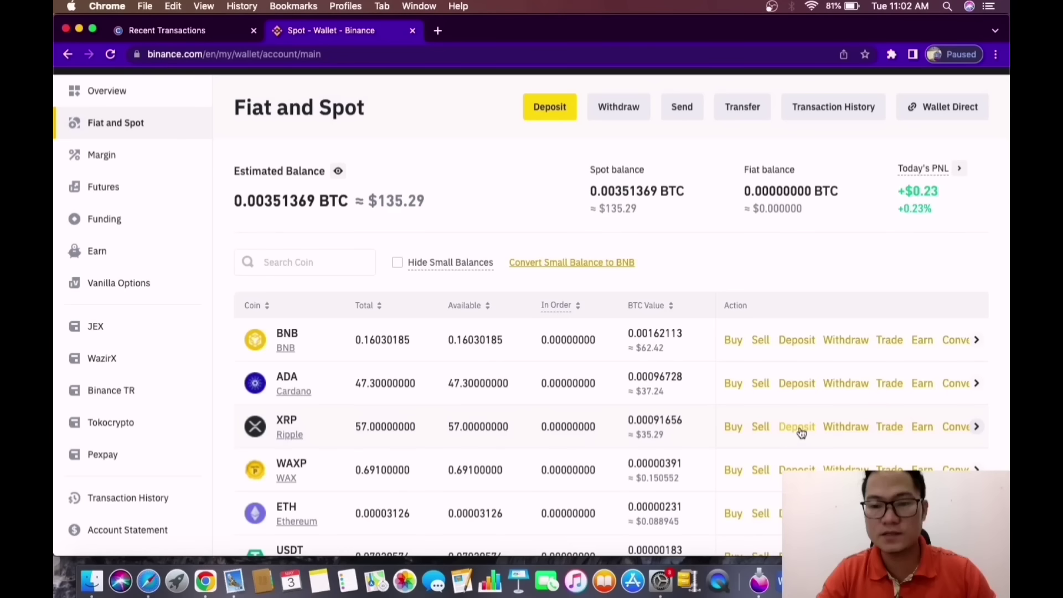
# Start an XRP deposit in Binance on the XRP Ripple network
pyautogui.click(800, 430)
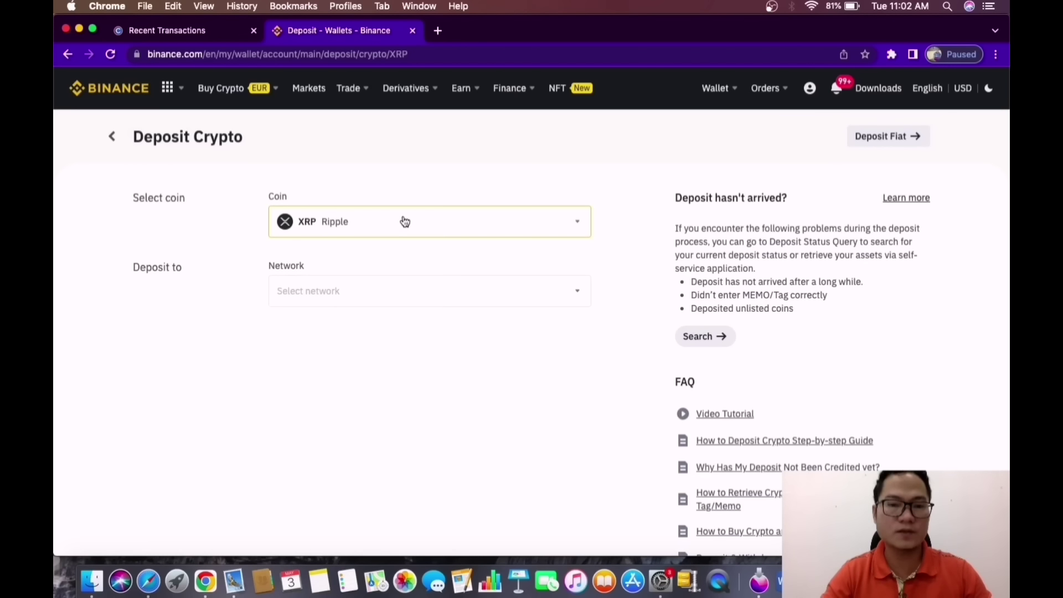
pyautogui.click(404, 221)
pyautogui.press('Escape')
pyautogui.click(460, 291)
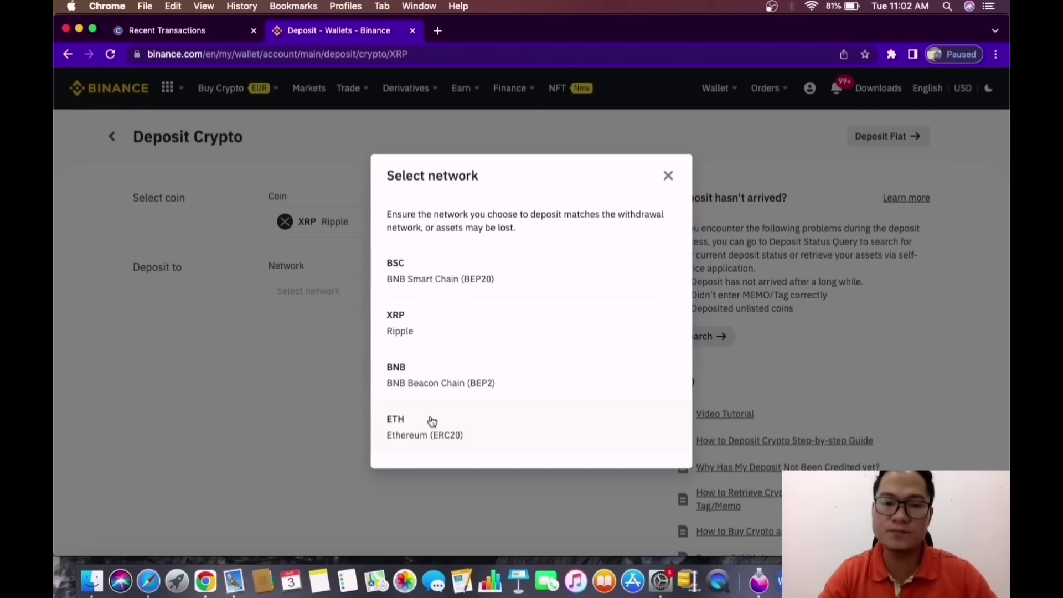
pyautogui.click(479, 326)
# Acknowledge the address-and-memo notice and copy the XRP deposit address
pyautogui.scroll(-2, 478, 325)
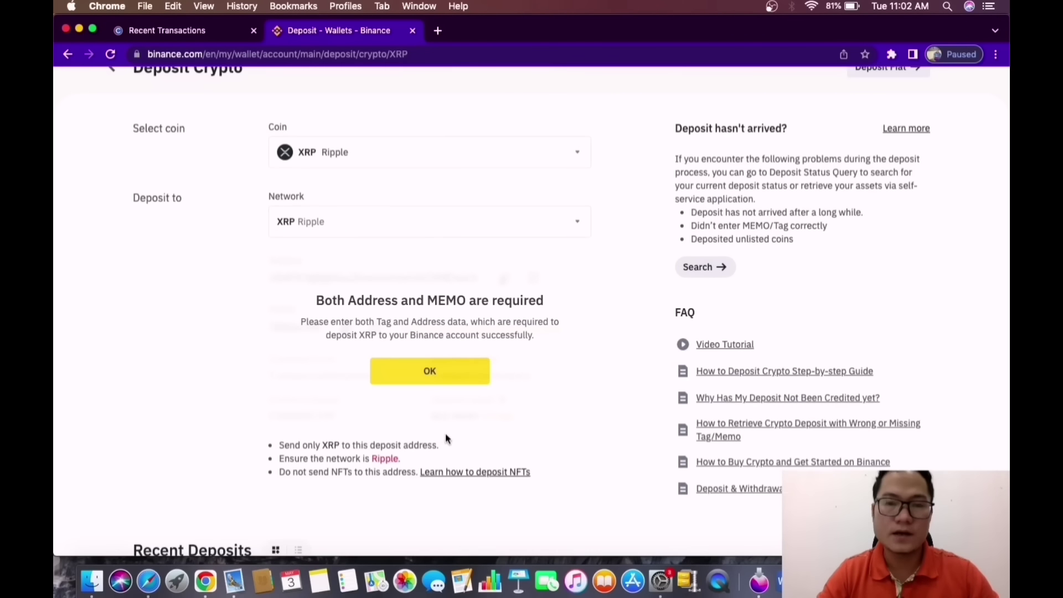
pyautogui.scroll(1, 447, 321)
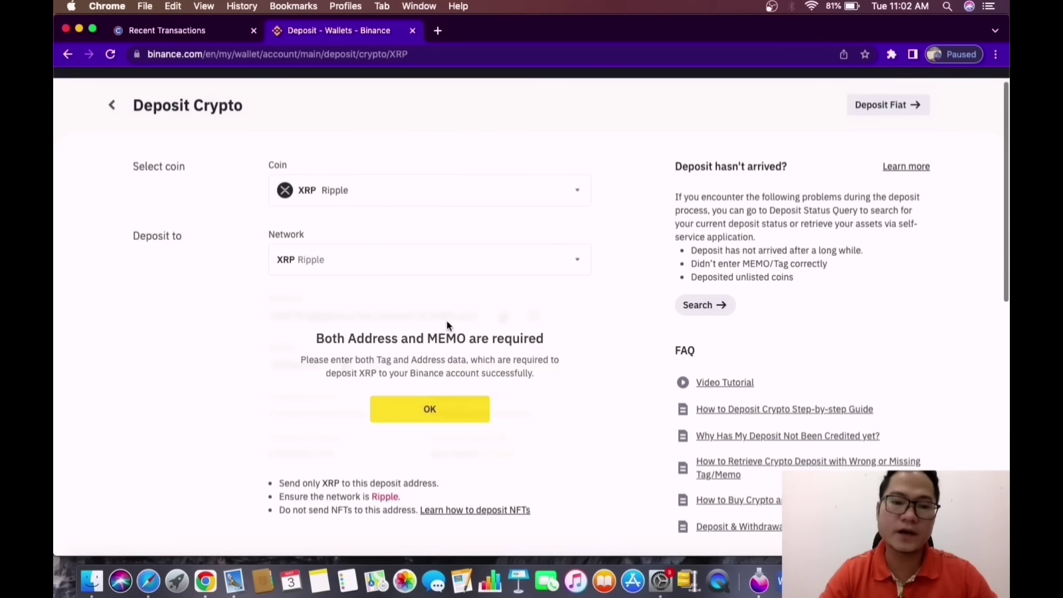
pyautogui.click(419, 419)
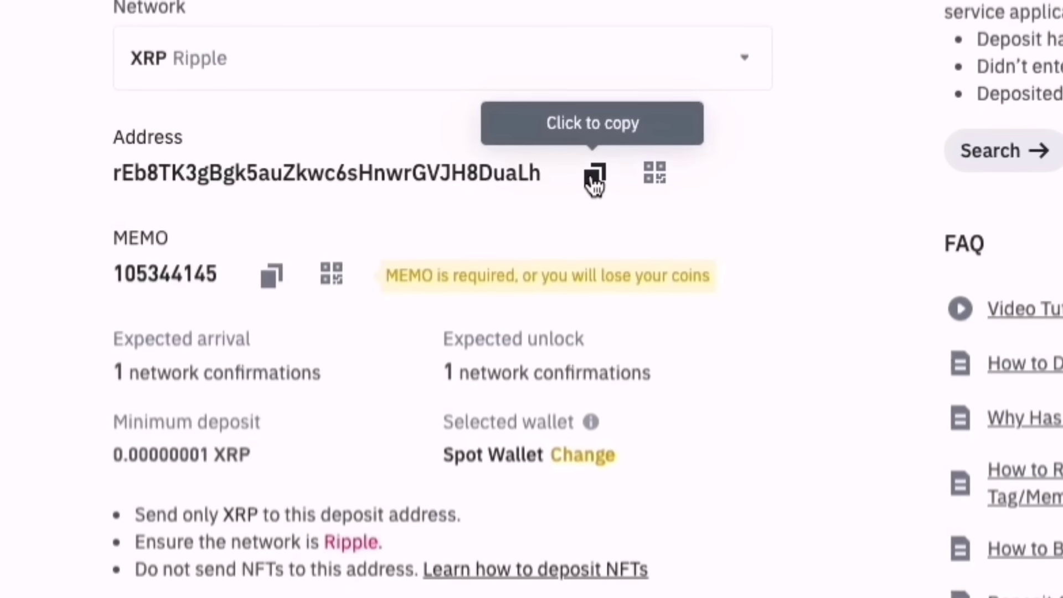
pyautogui.click(595, 176)
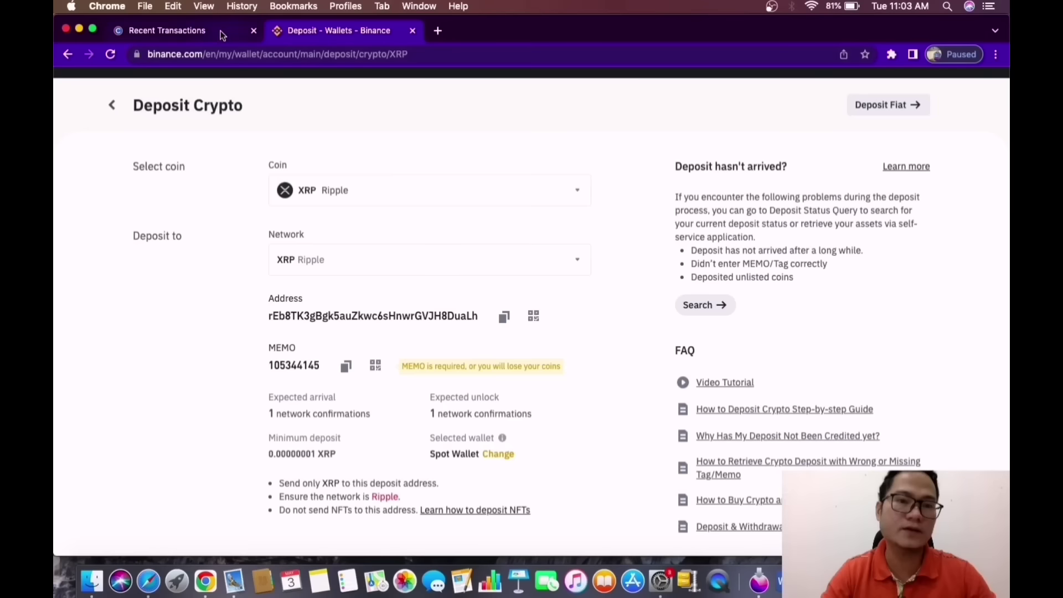
pyautogui.click(221, 33)
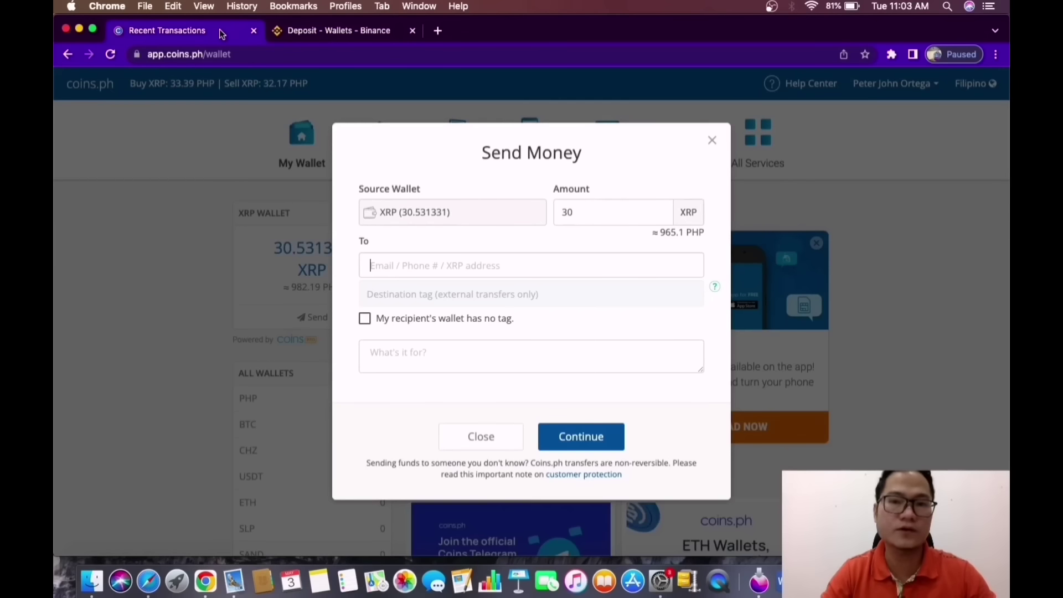
# Paste the Binance deposit address into the To field and select the Destination tag field
pyautogui.rightClick(380, 258)
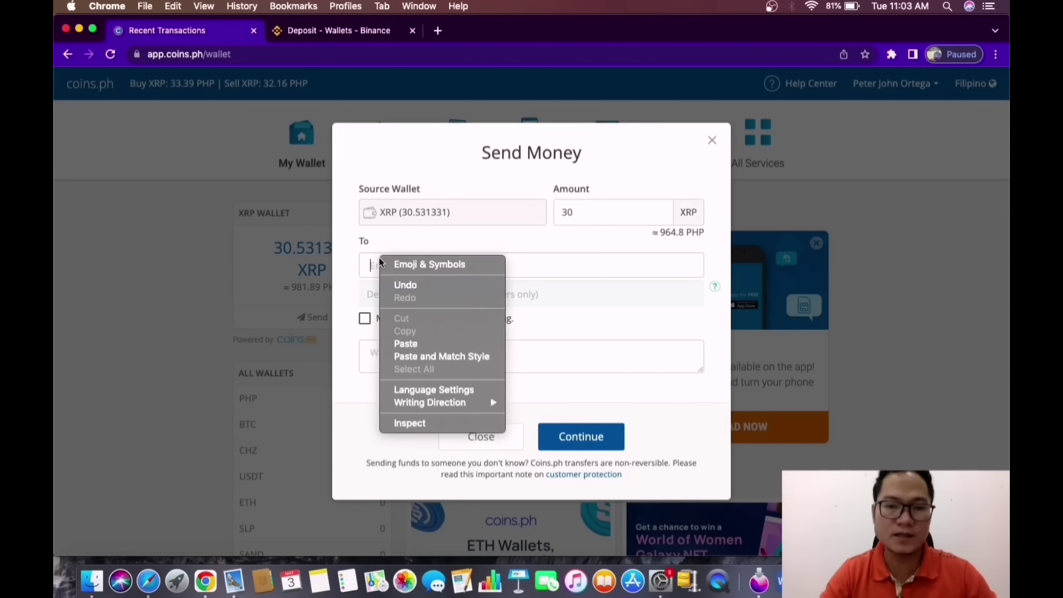
pyautogui.click(408, 346)
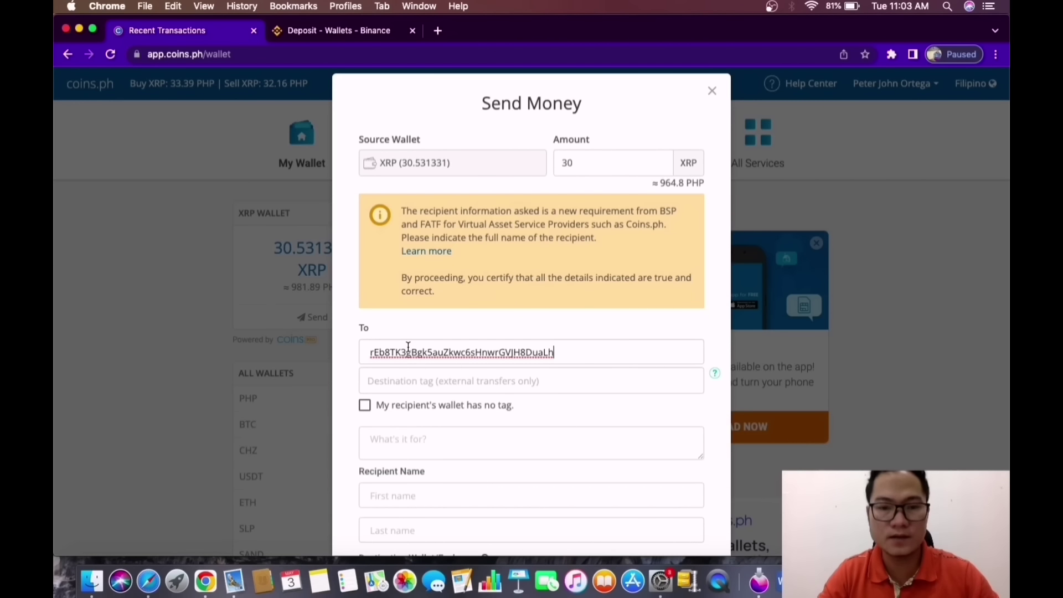
pyautogui.click(401, 382)
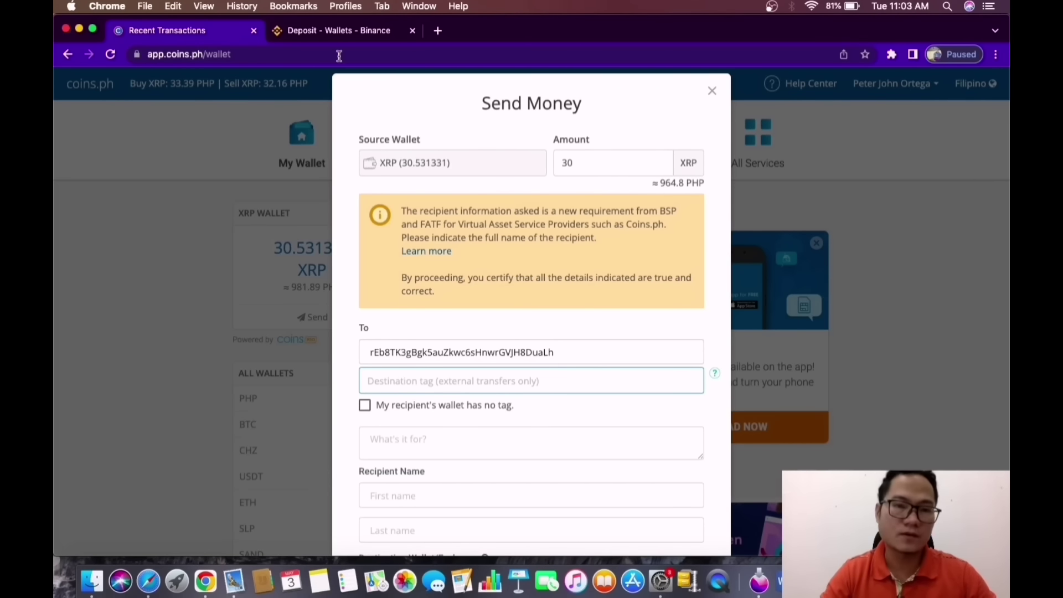
pyautogui.click(336, 32)
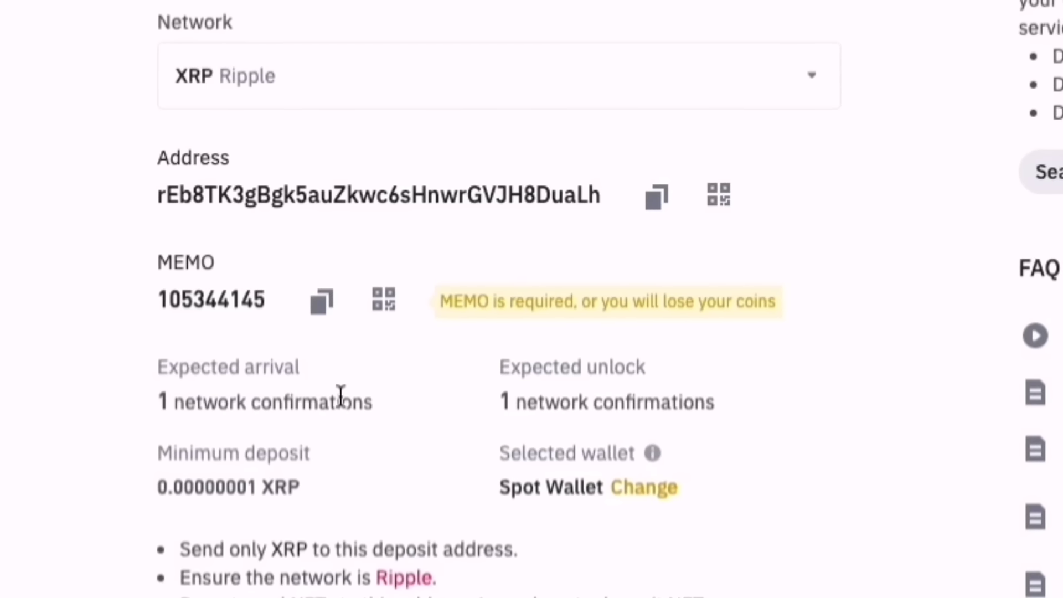
# Copy the Binance memo and paste it into the Destination tag field
pyautogui.click(316, 309)
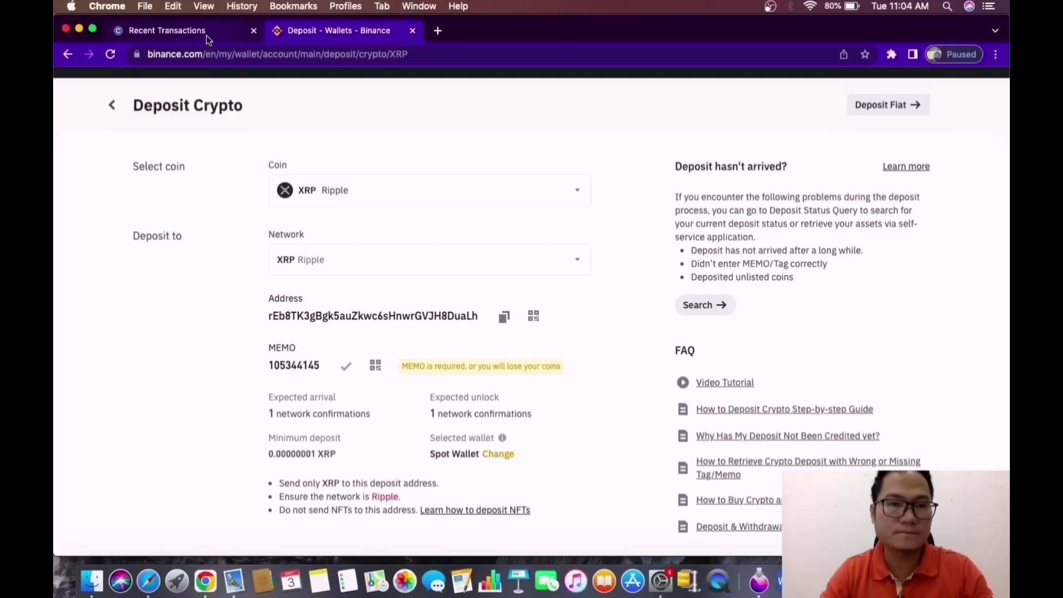
pyautogui.click(206, 31)
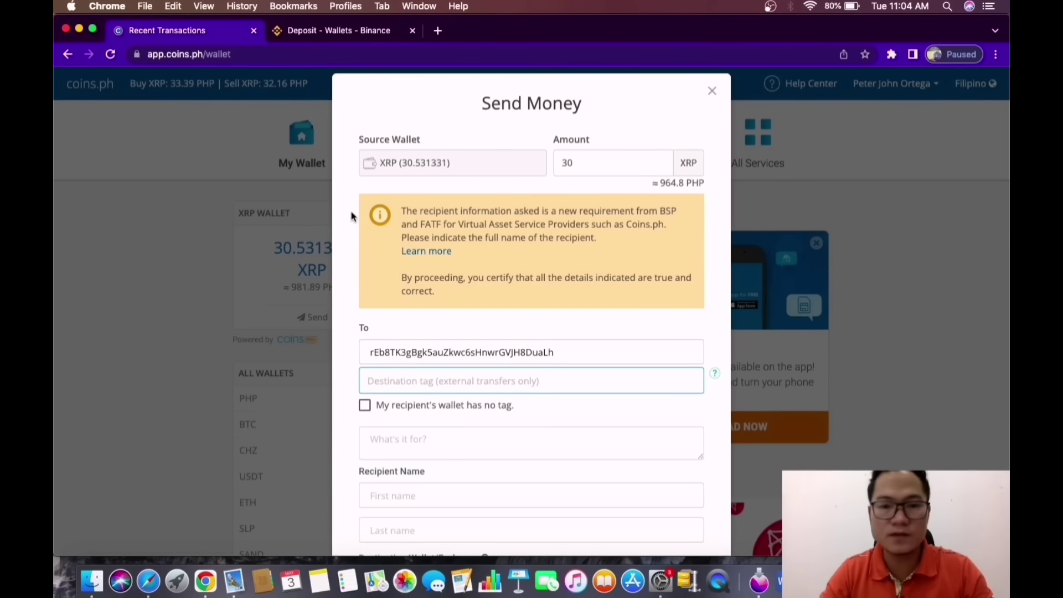
pyautogui.rightClick(383, 387)
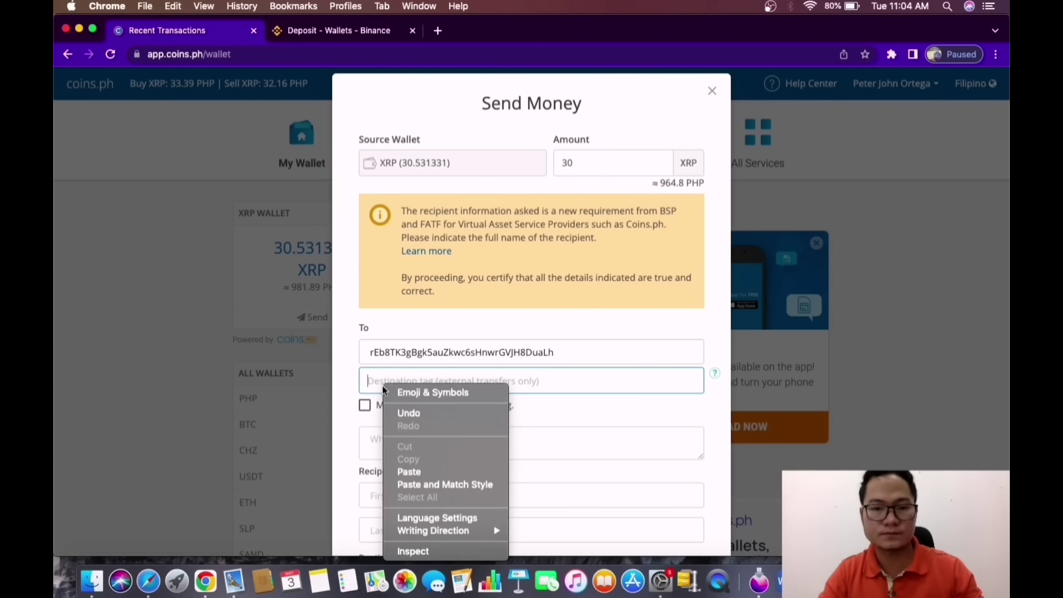
pyautogui.click(410, 470)
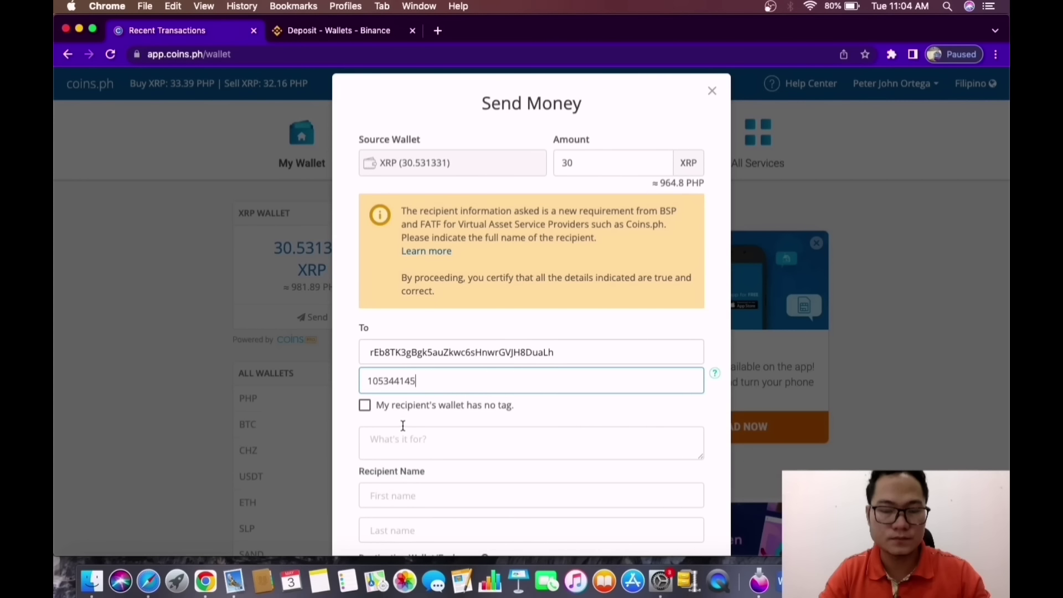
pyautogui.scroll(-2, 403, 425)
# Enter 'transfer' as the purpose and fill in the recipient's first and last name
pyautogui.click(382, 387)
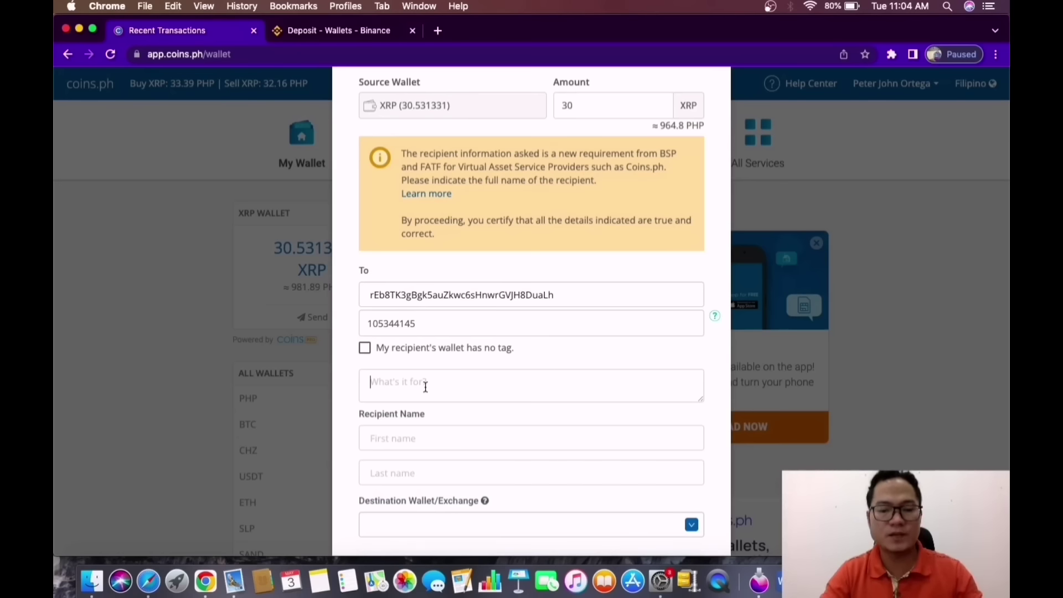
pyautogui.write('tran')
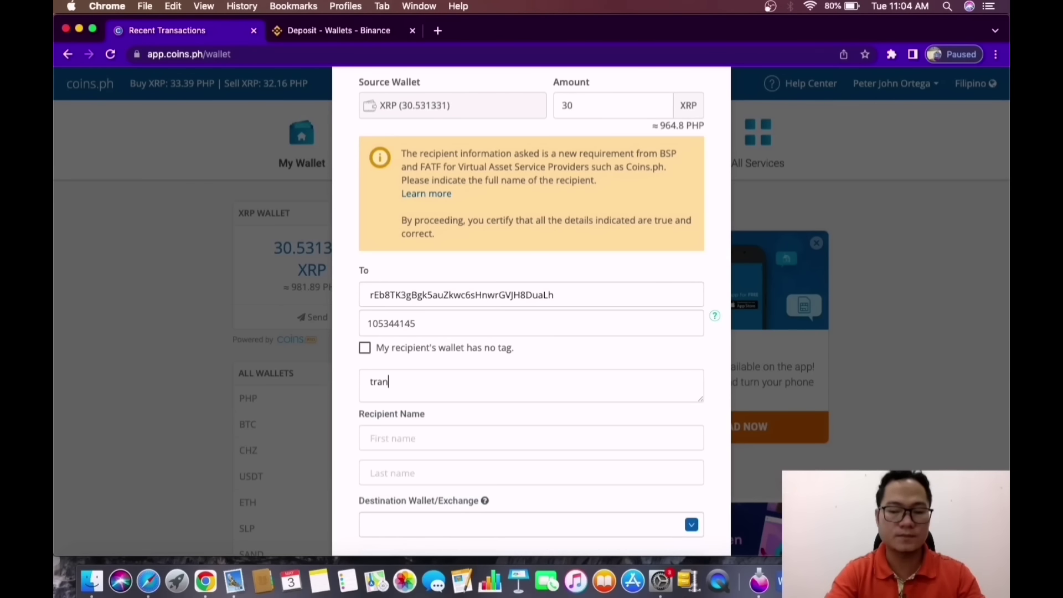
pyautogui.write('sfer')
pyautogui.click(410, 437)
pyautogui.write('Pe')
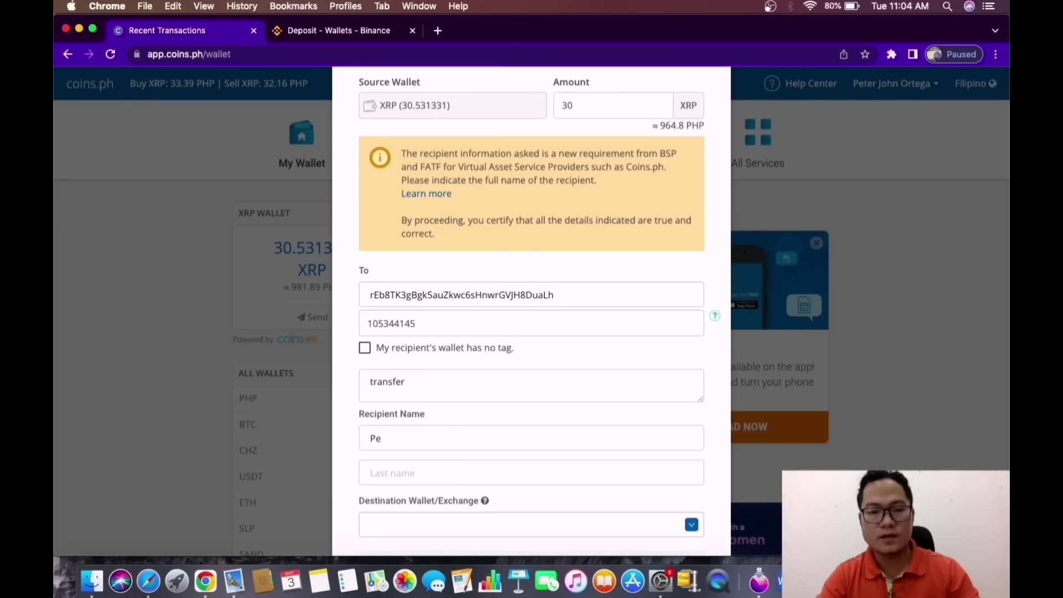
pyautogui.press('BackSpace')
pyautogui.press('BackSpace')
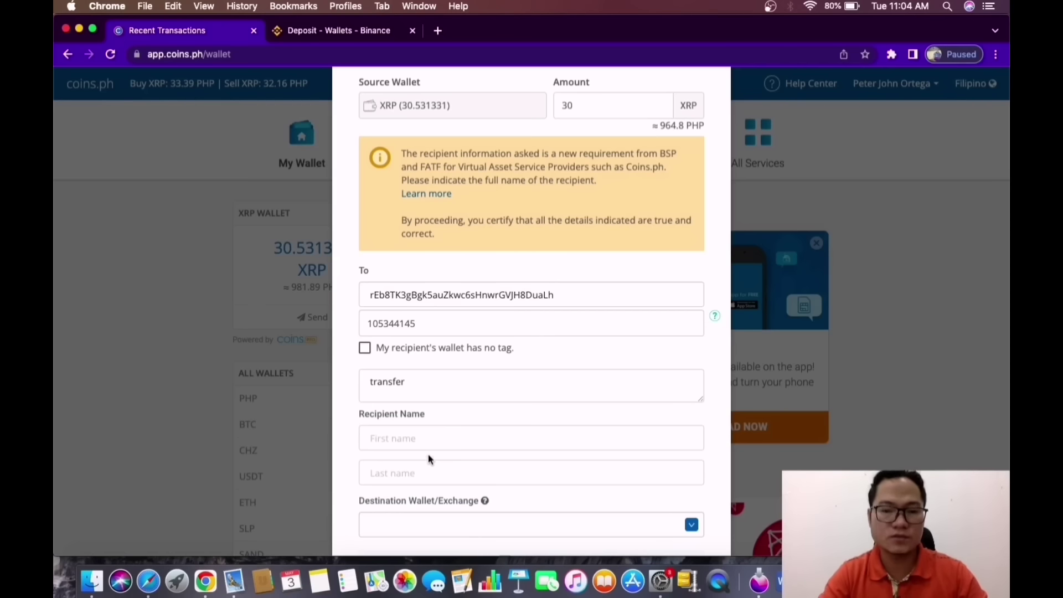
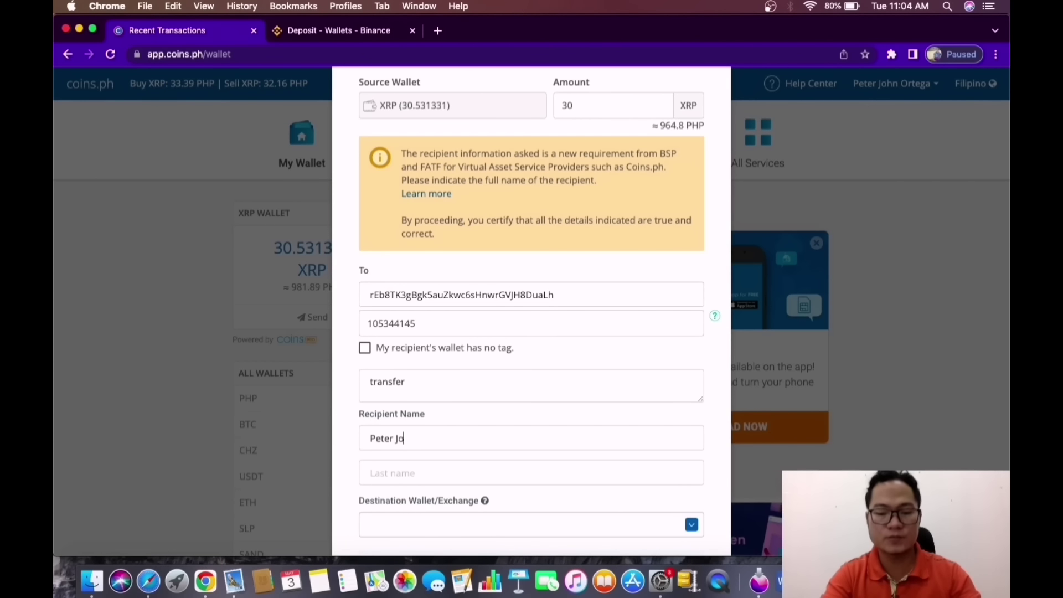
pyautogui.click(397, 478)
pyautogui.scroll(-2, 457, 473)
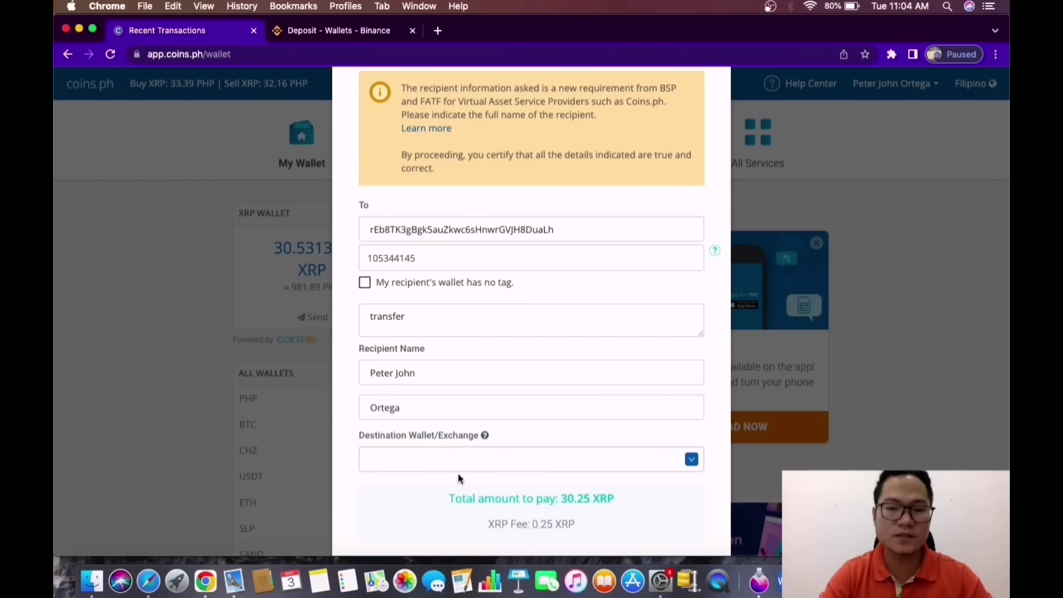
# Choose Binance as the Destination Wallet/Exchange
pyautogui.click(689, 460)
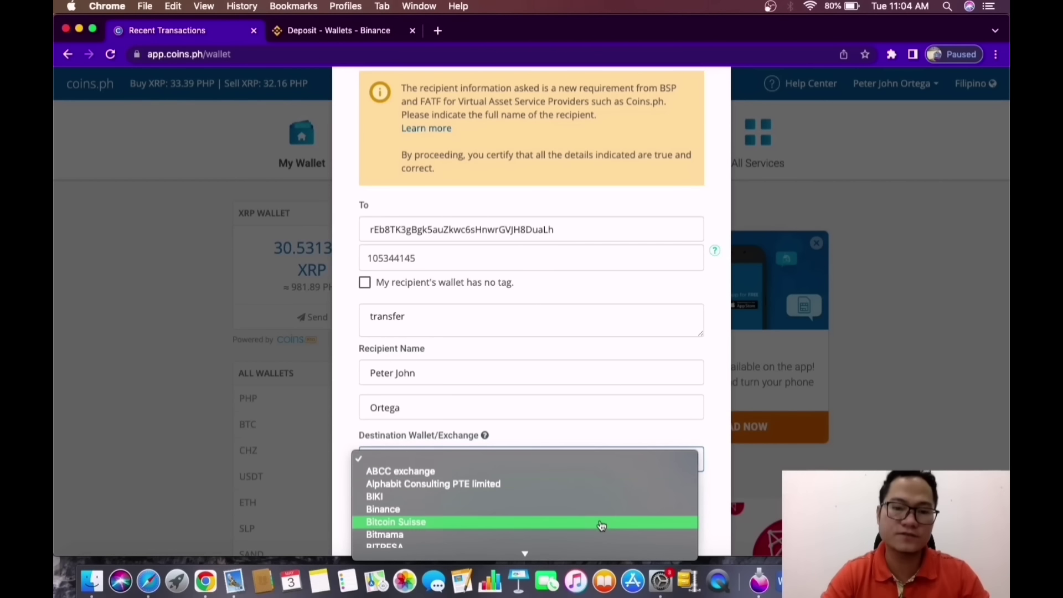
pyautogui.click(593, 509)
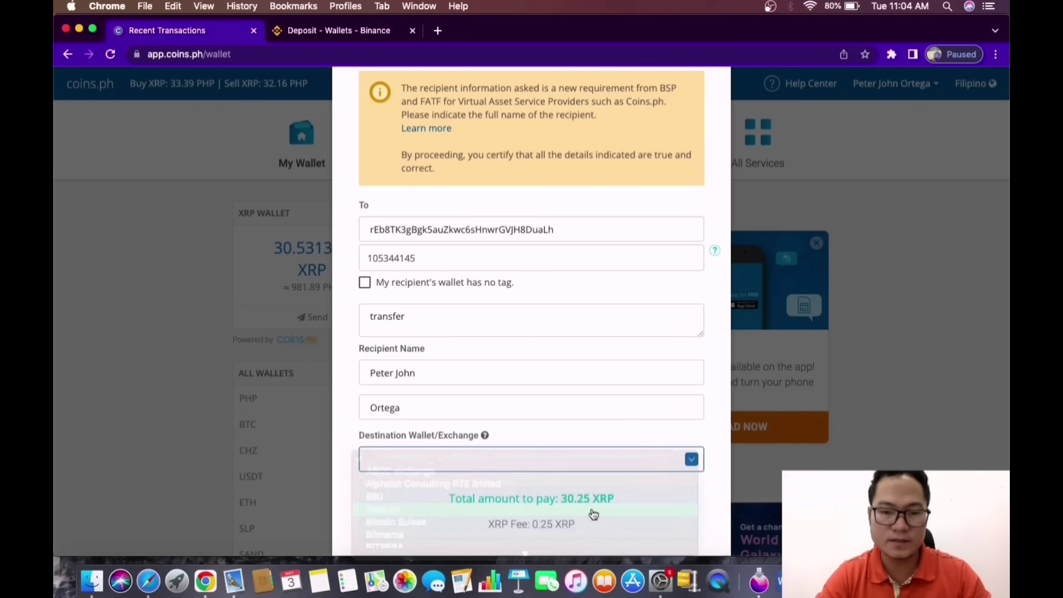
pyautogui.scroll(4, 546, 408)
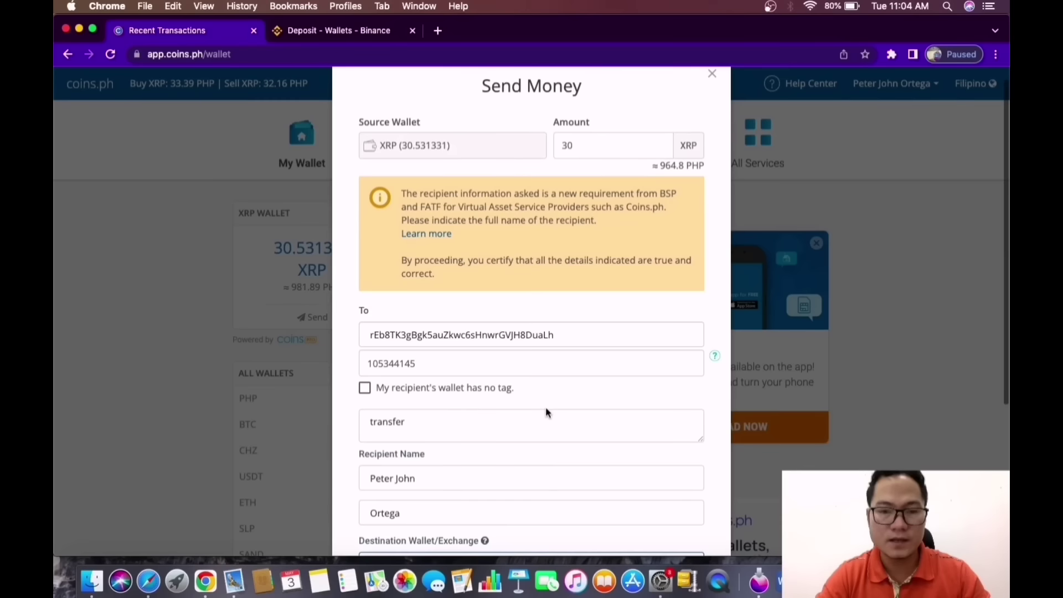
pyautogui.scroll(-5, 546, 410)
pyautogui.scroll(3, 546, 409)
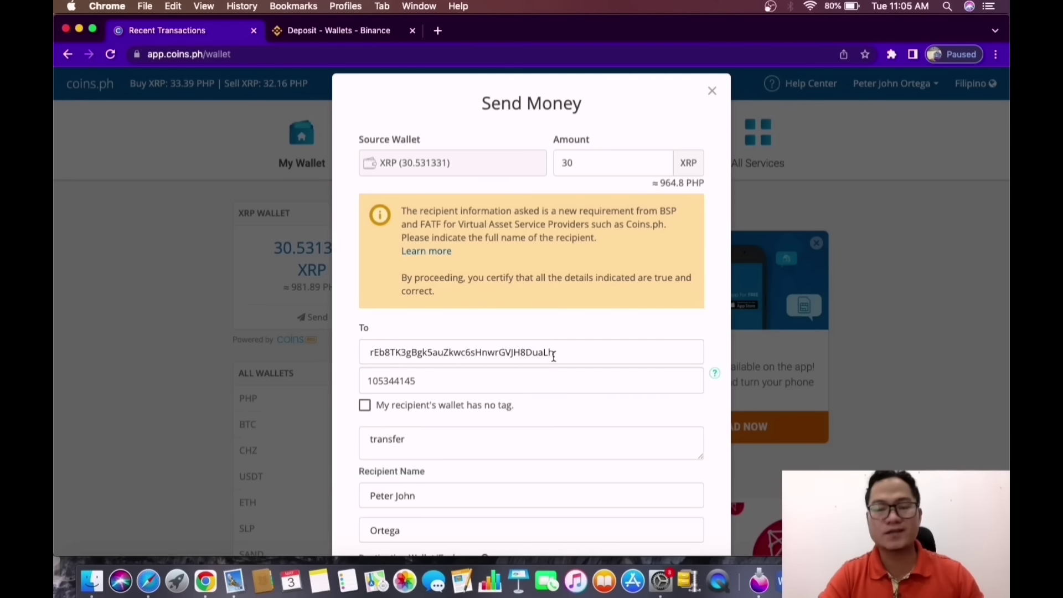
pyautogui.click(368, 352)
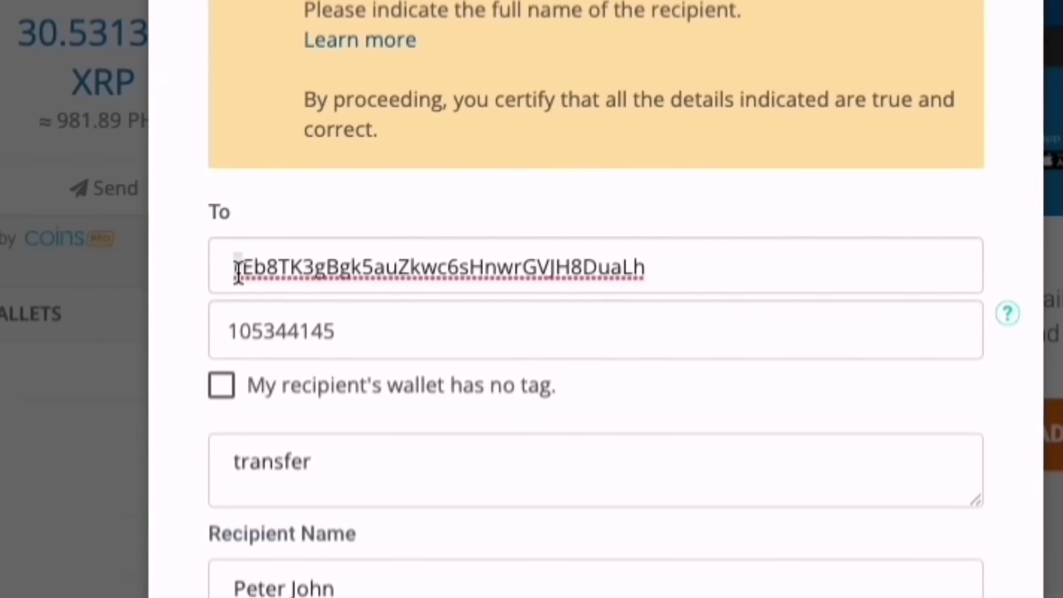
pyautogui.moveTo(233, 270); pyautogui.dragTo(253, 278)
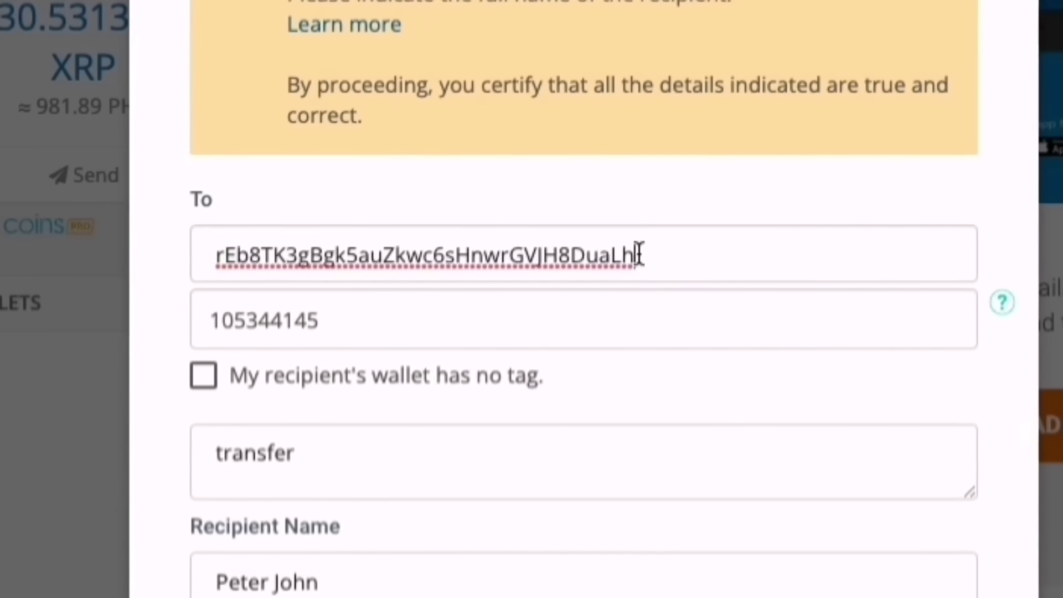
pyautogui.moveTo(636, 251); pyautogui.dragTo(617, 247)
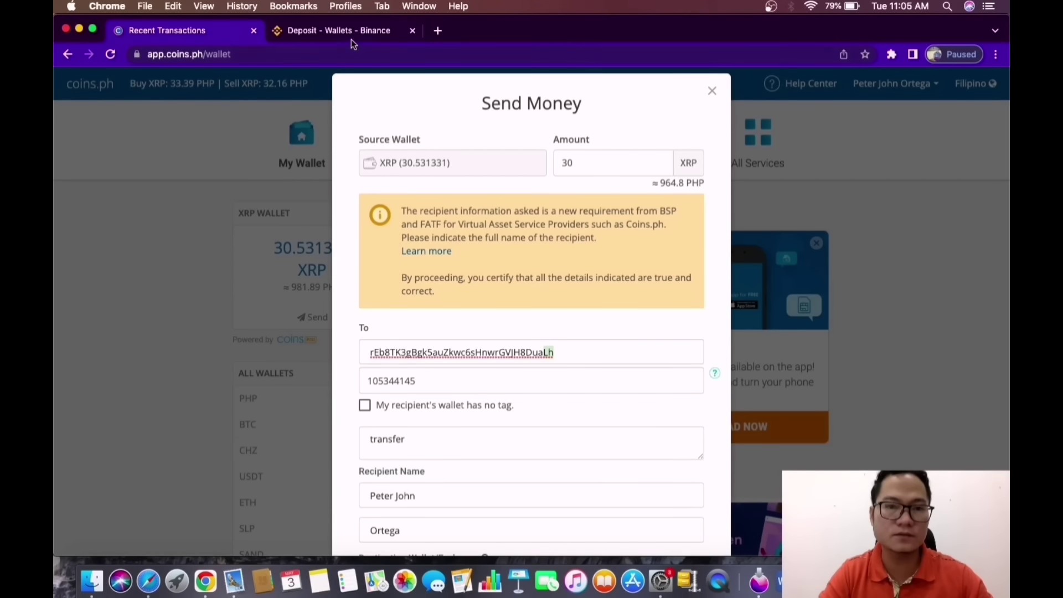
pyautogui.click(351, 33)
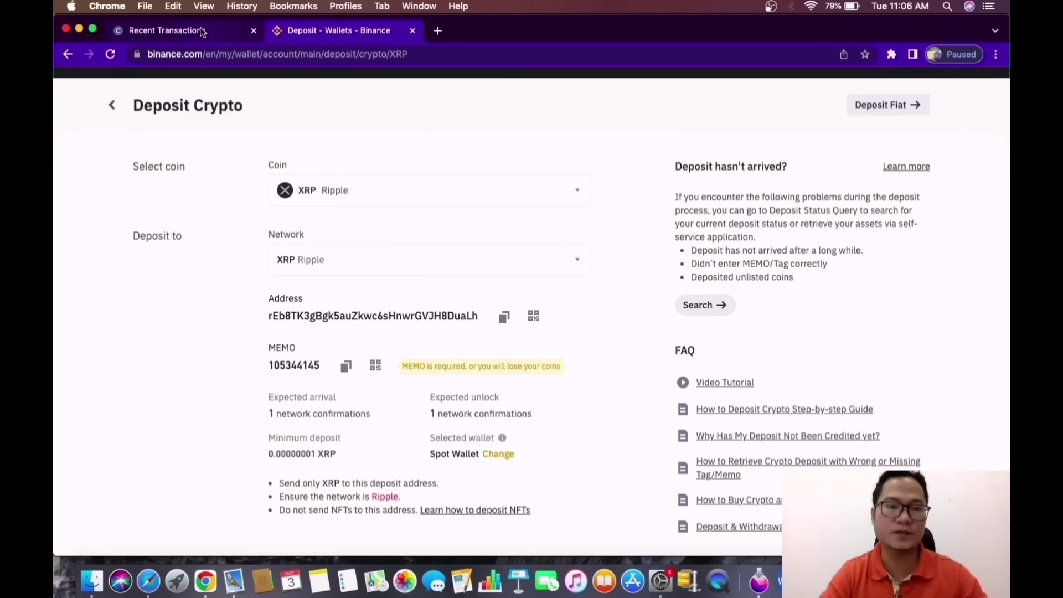
pyautogui.click(216, 36)
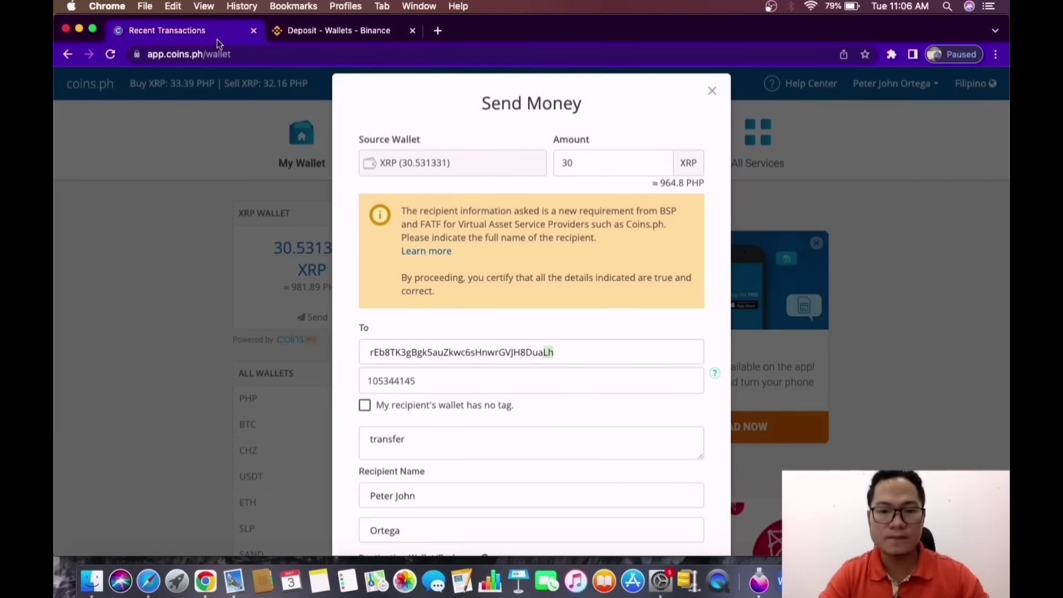
pyautogui.scroll(-5, 484, 449)
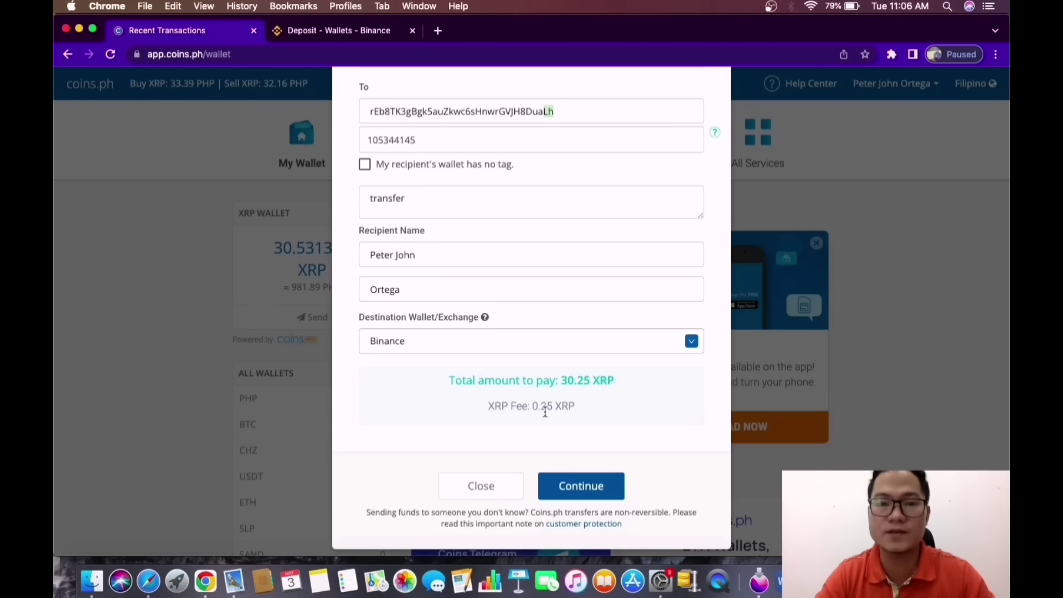
# Review the 30 XRP transfer, accept that it is non-reversible, and send it
pyautogui.click(571, 490)
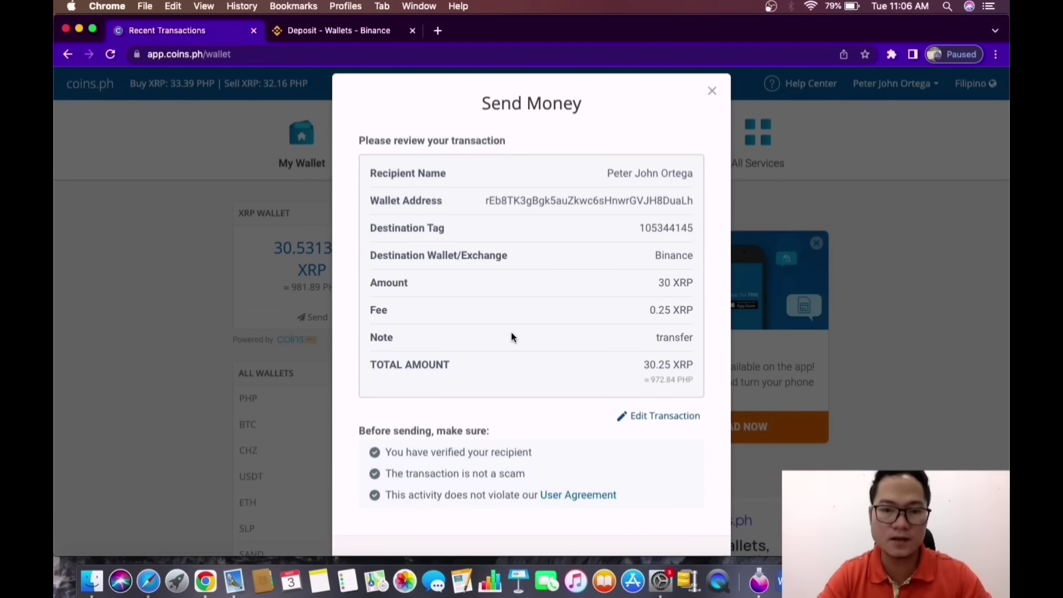
pyautogui.scroll(-4, 510, 332)
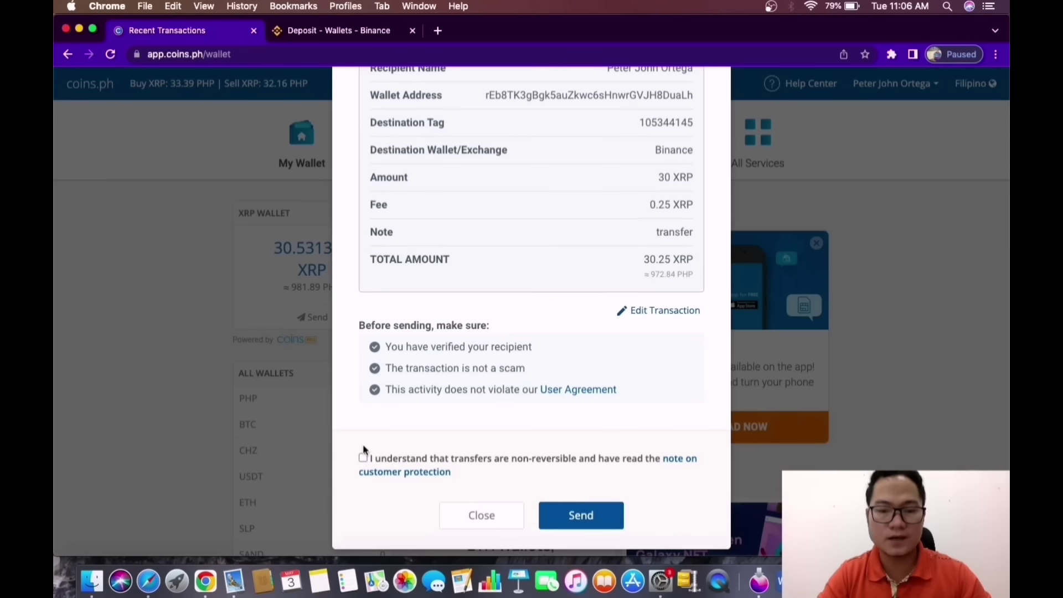
pyautogui.click(363, 458)
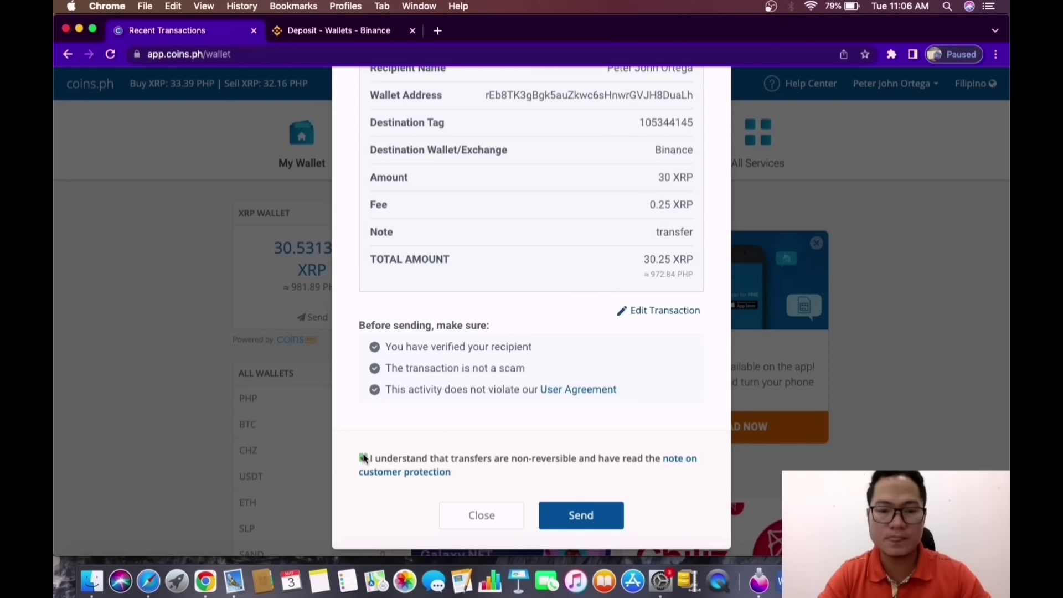
pyautogui.click(590, 517)
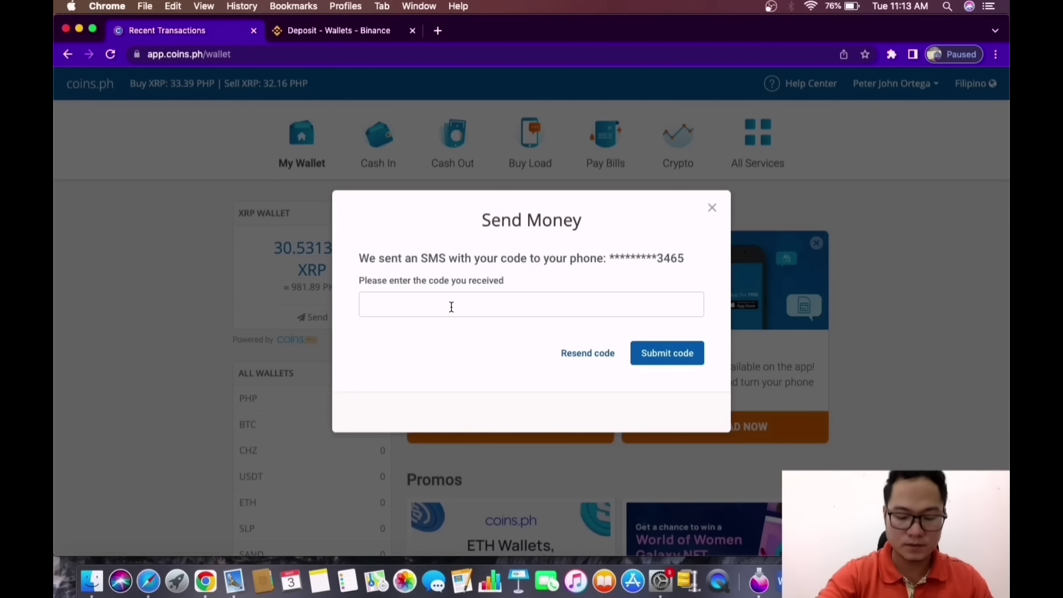
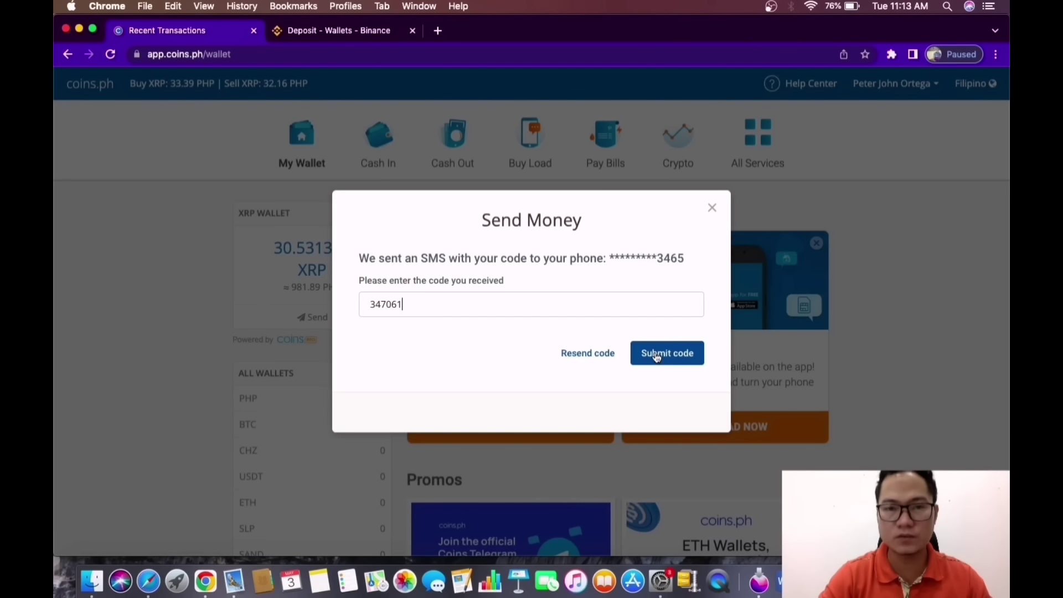
# Enter the SMS verification code to complete the 30 XRP send, then go back in Binance
pyautogui.click(657, 357)
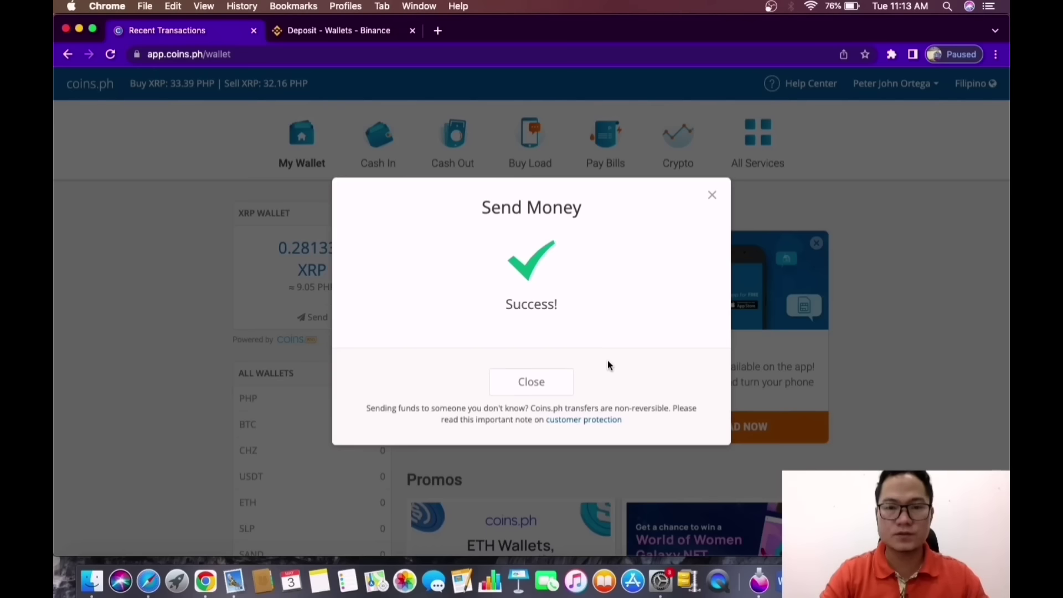
pyautogui.click(508, 393)
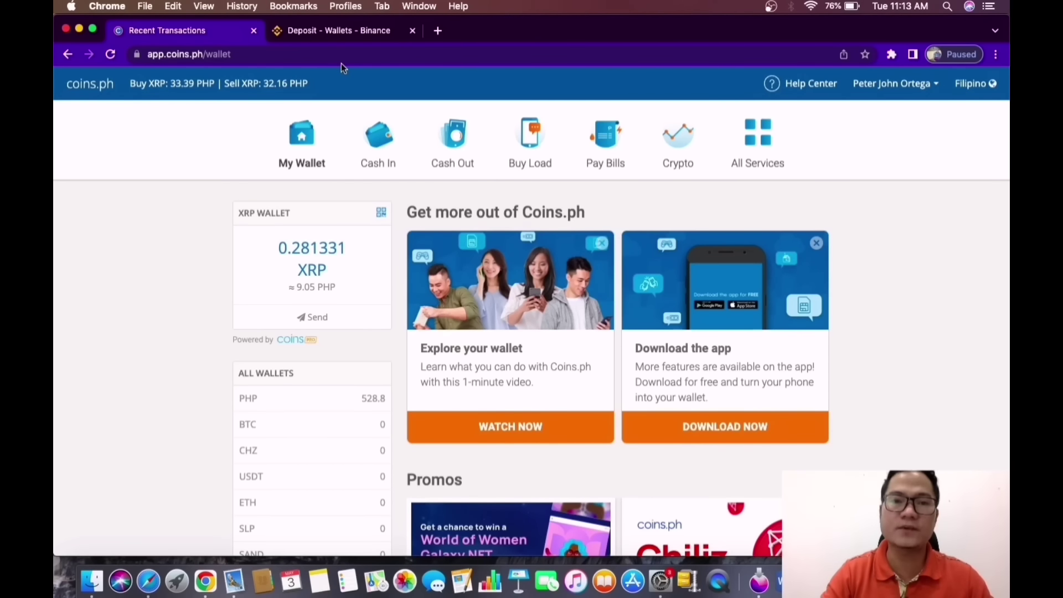
pyautogui.click(351, 31)
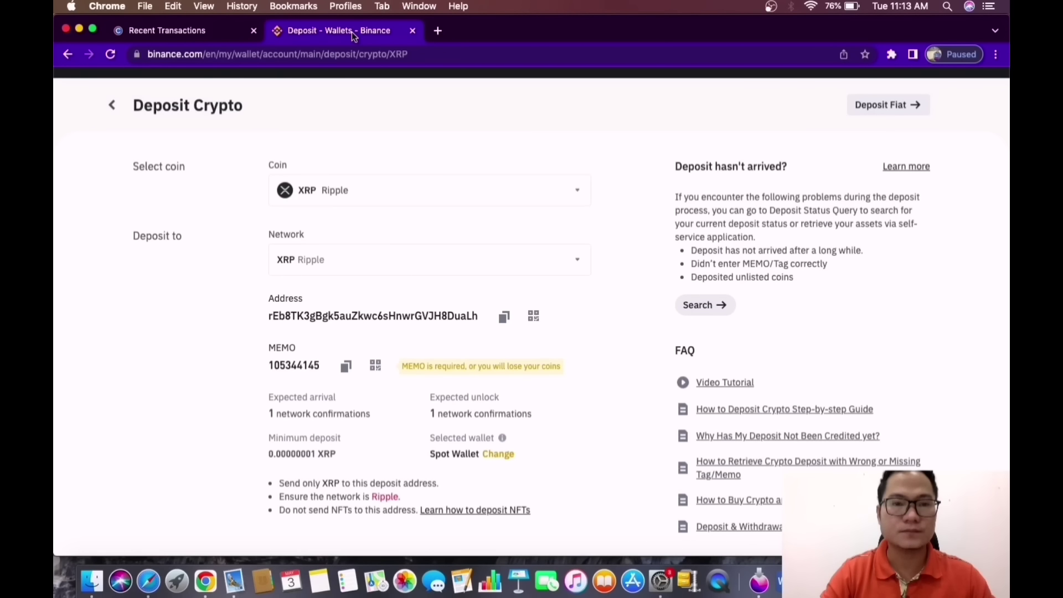
pyautogui.click(68, 54)
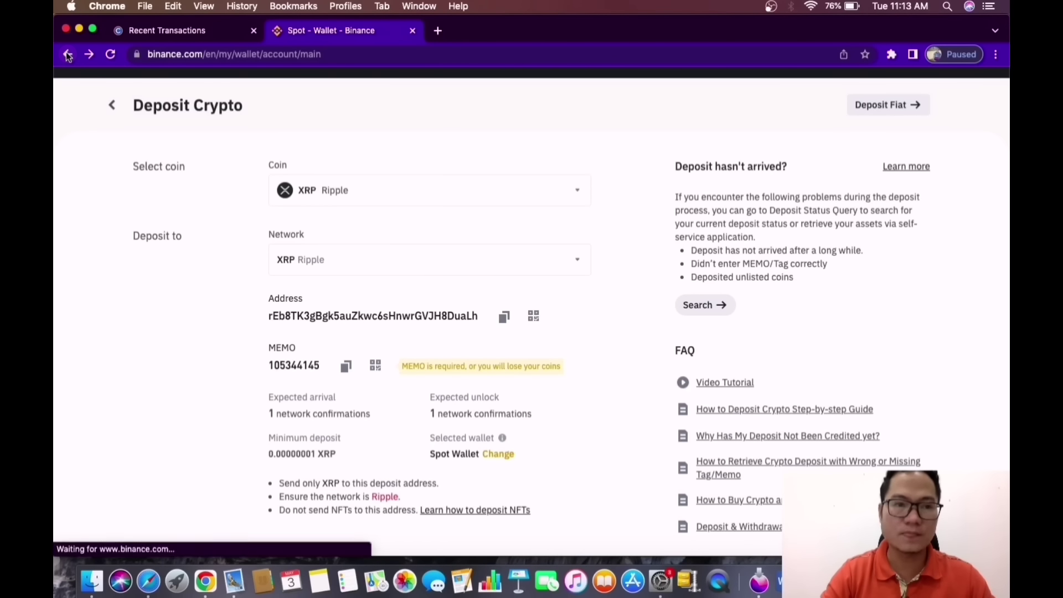